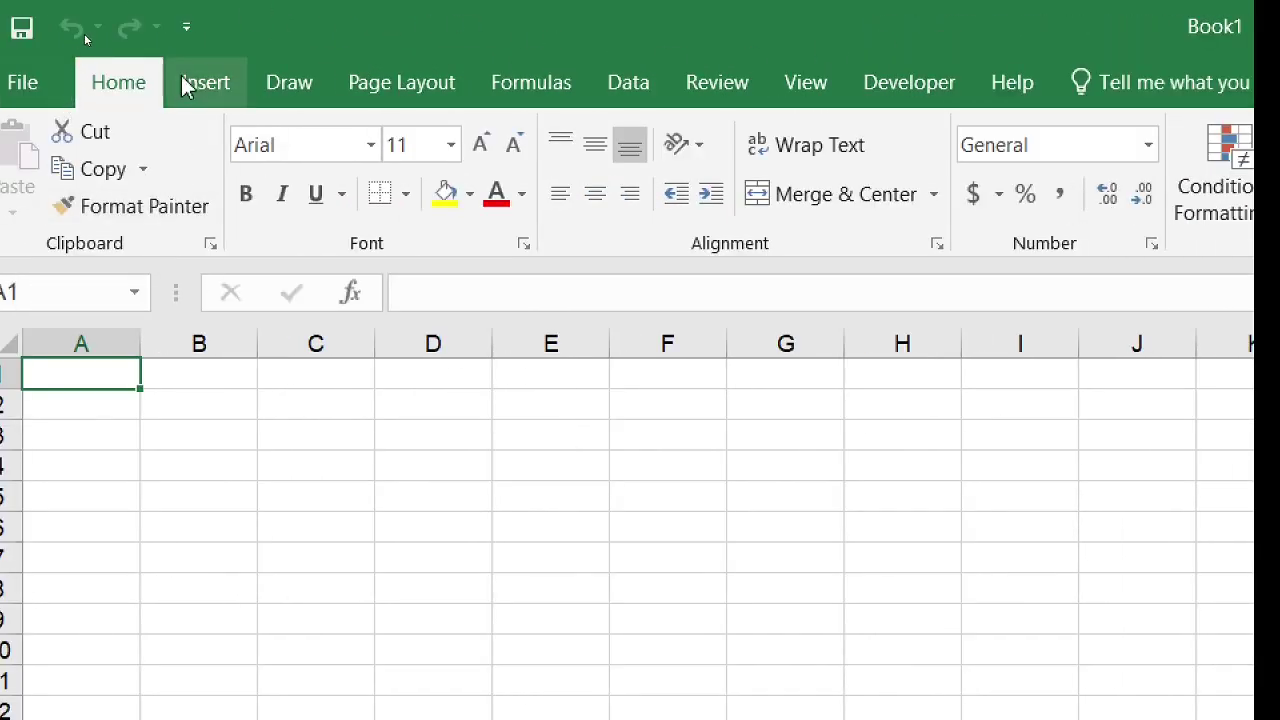
Step: Switch the ribbon to the Insert tab, then to the Data tab
click(207, 84)
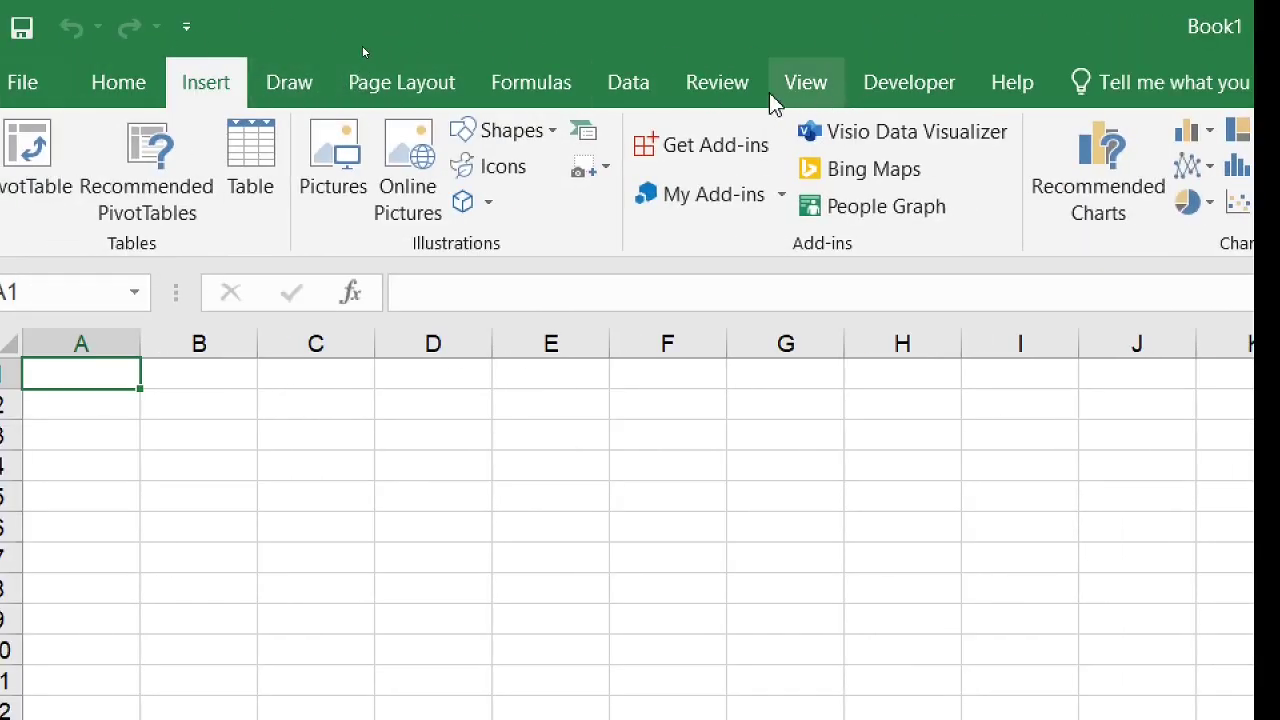
click(645, 85)
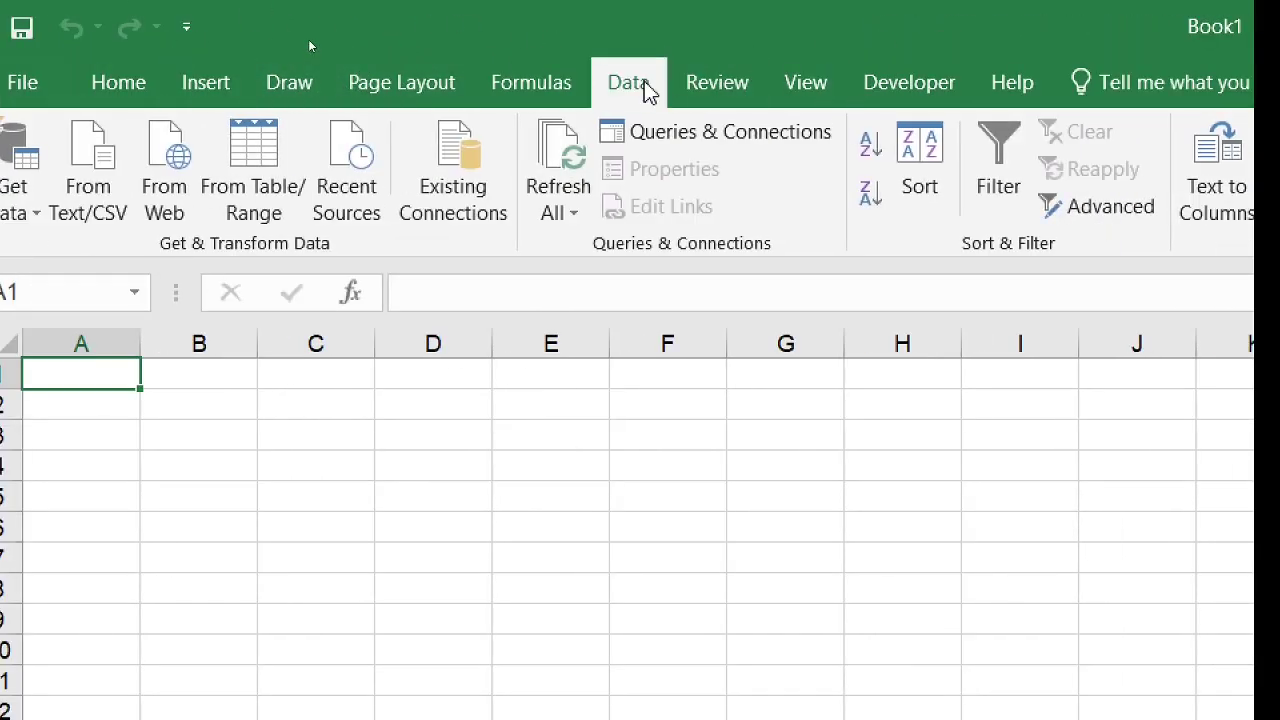
Step: In Excel Options, set the new-workbook default font to Times New Roman, size 12
click(23, 82)
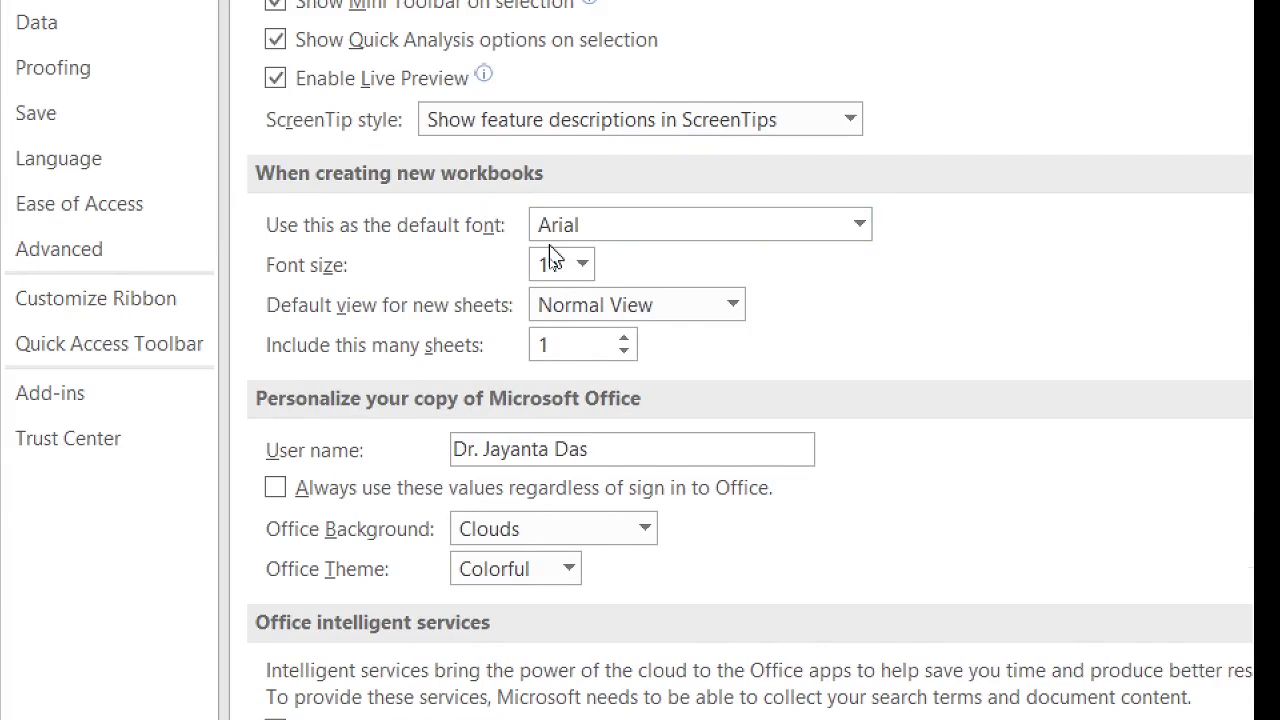
click(858, 228)
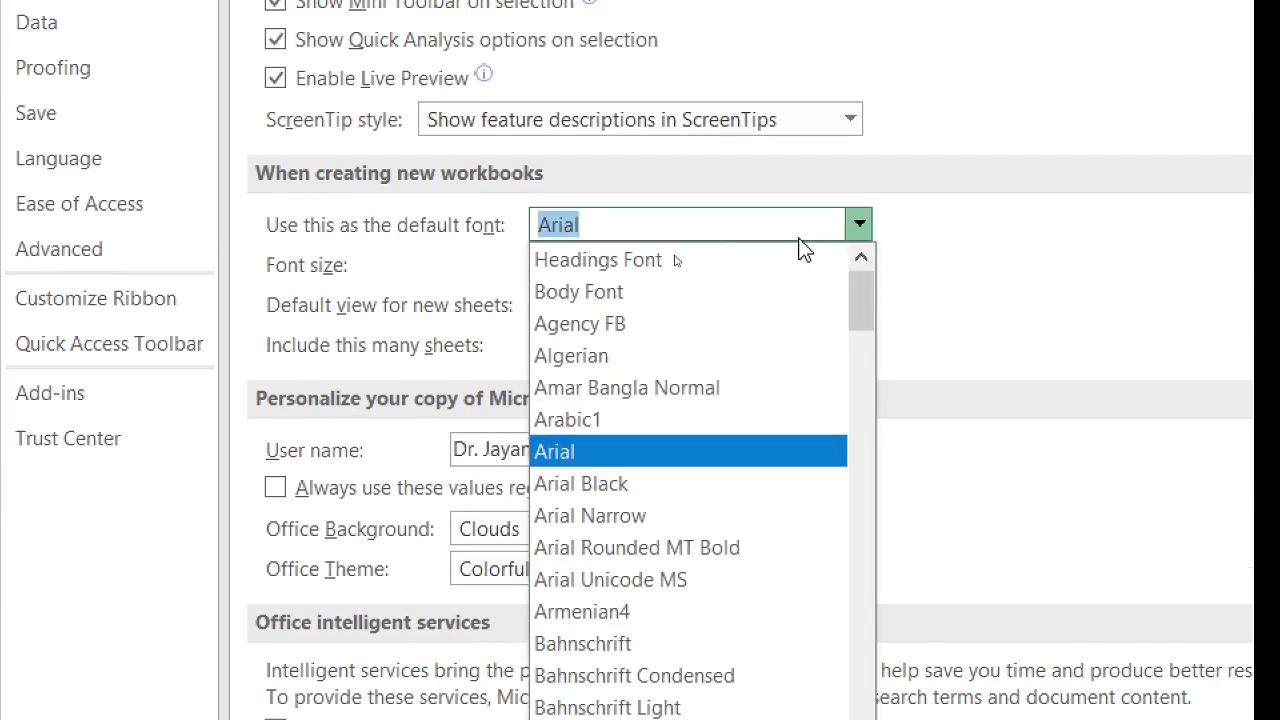
text(Times New Roman)
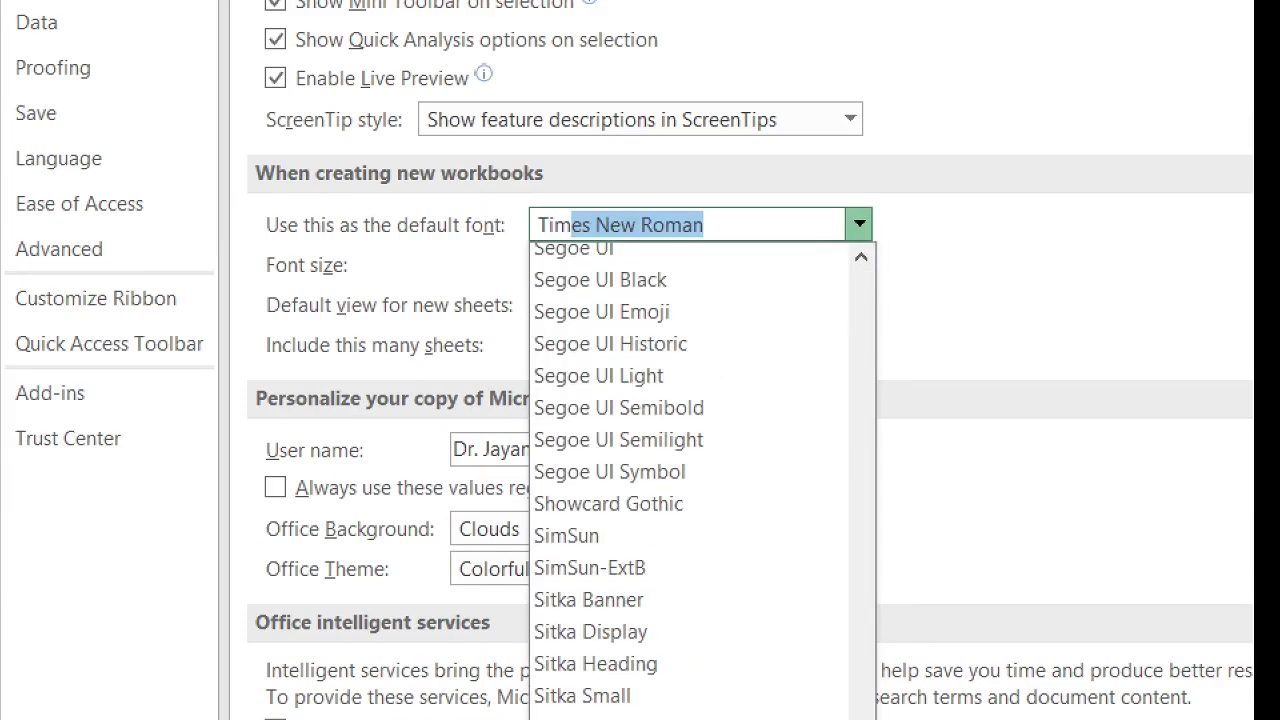
key(Return)
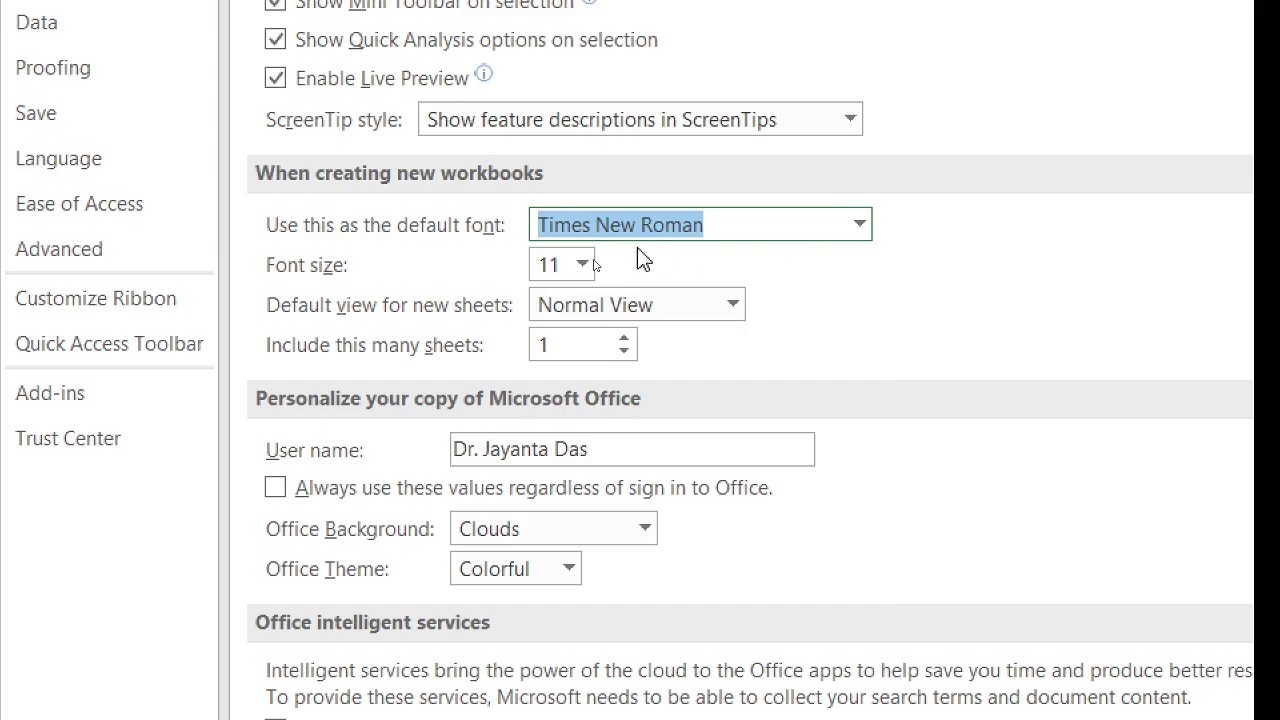
click(582, 268)
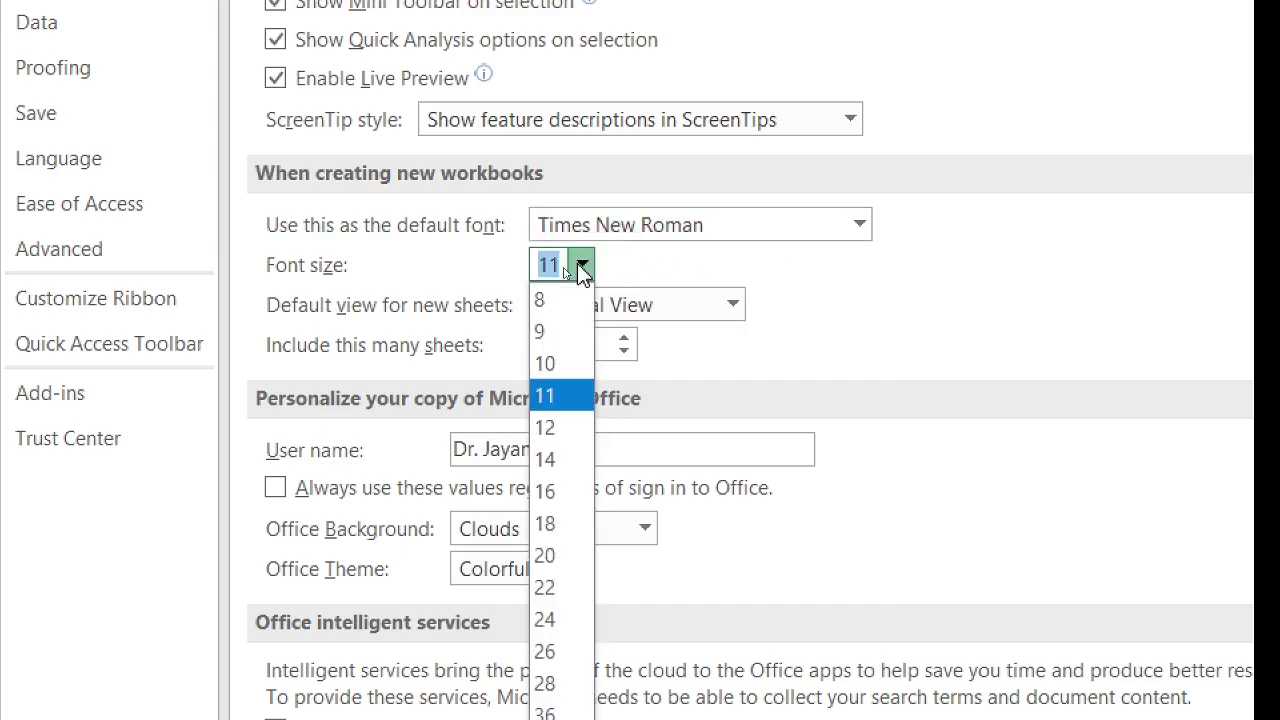
click(569, 426)
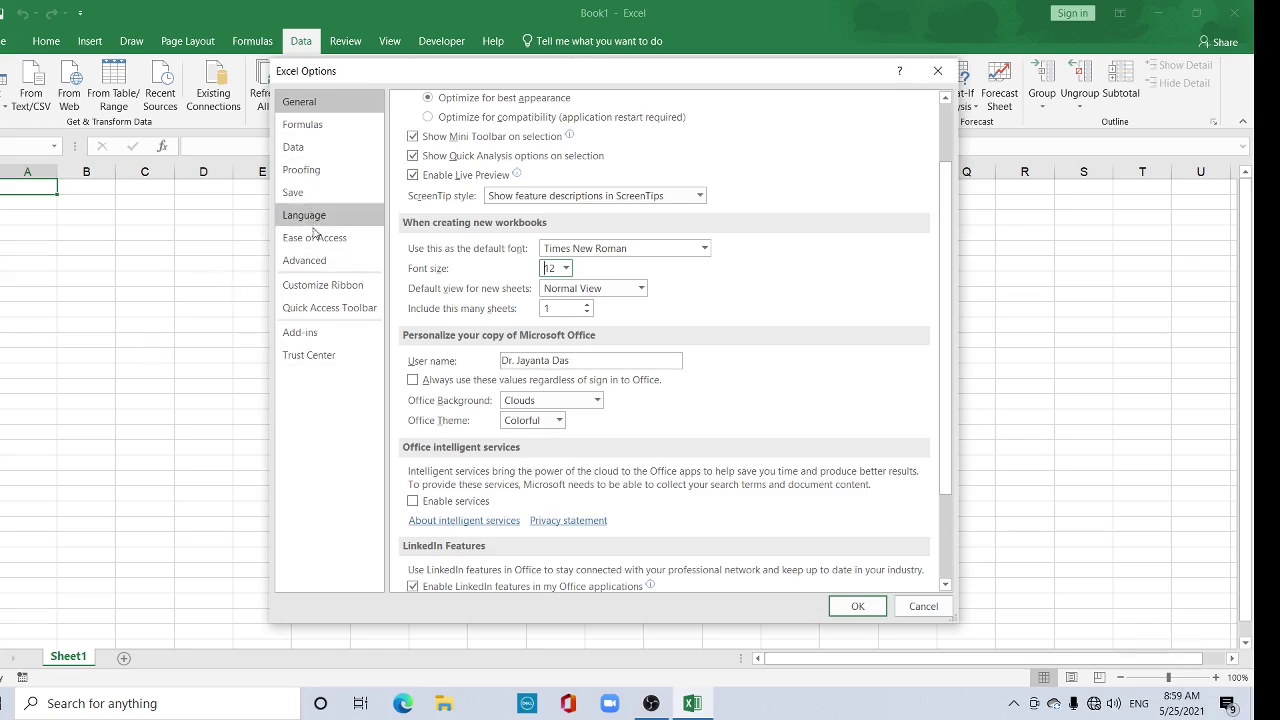
Step: On the Customize Ribbon page, collapse Data, then expand and select the Home tab
click(340, 288)
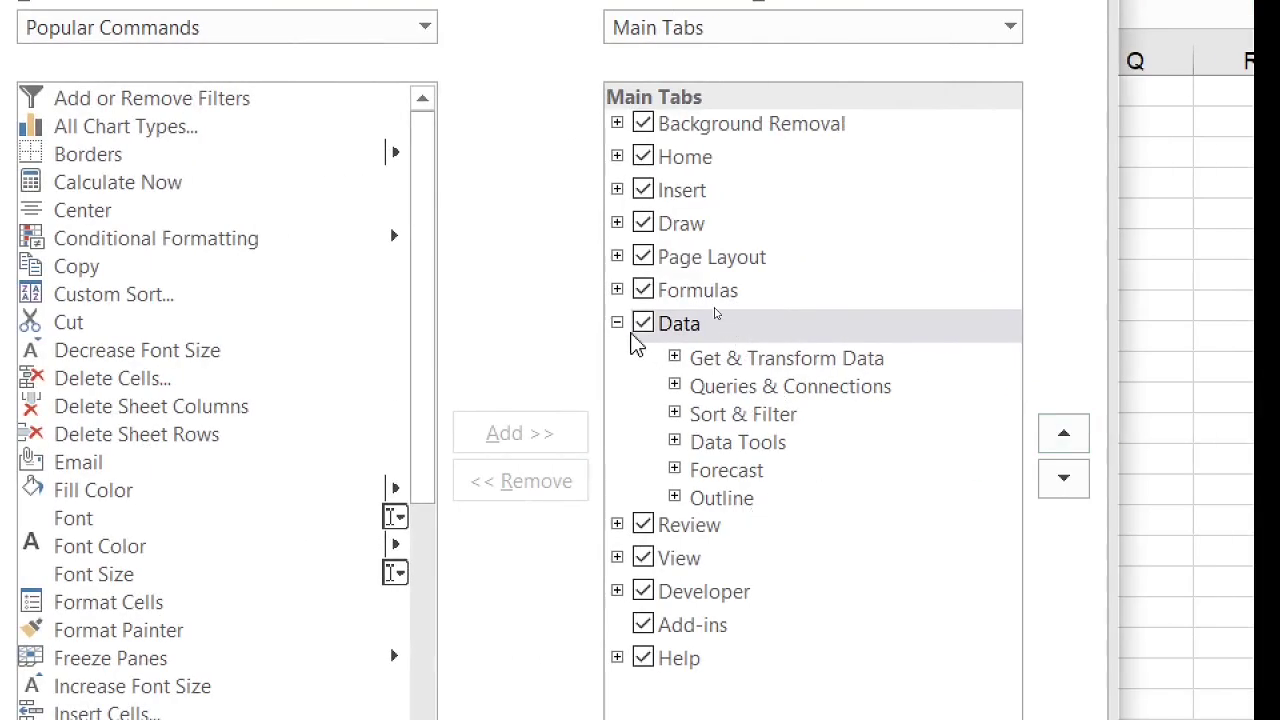
click(617, 324)
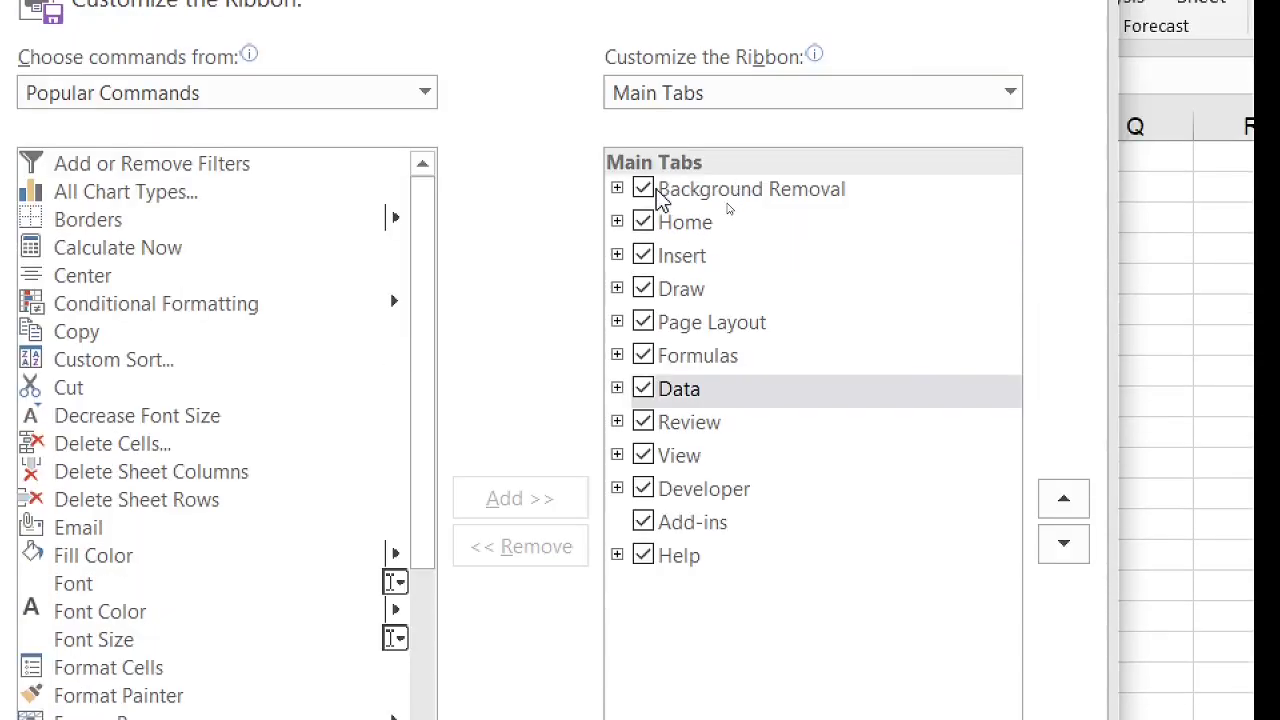
click(617, 221)
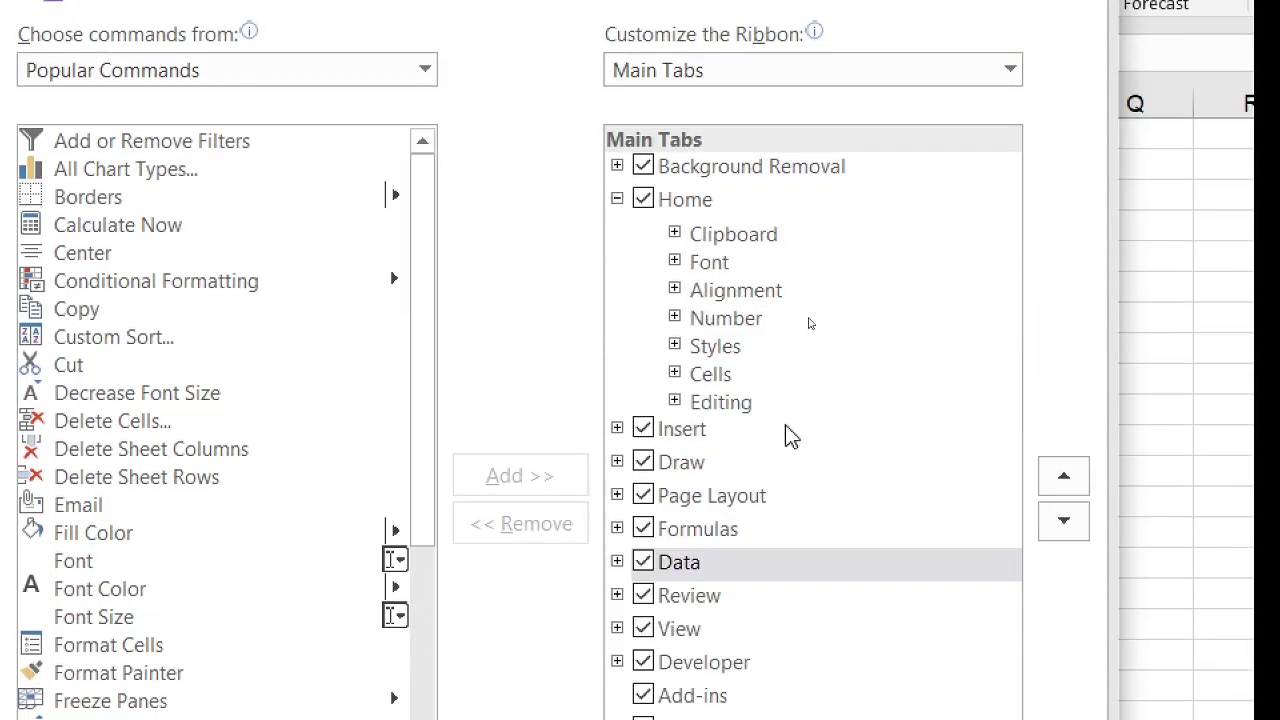
click(697, 204)
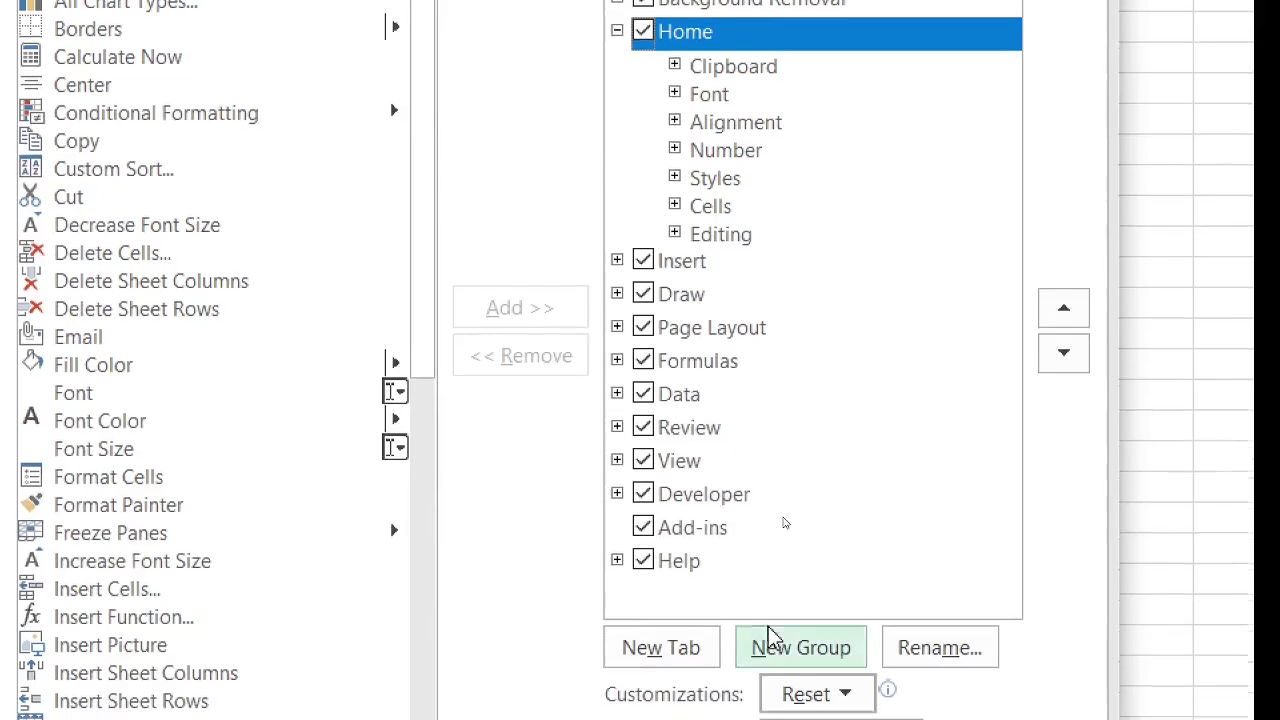
Step: Add a new Home group named 'Super sub script' with the A^a superscript symbol
click(778, 648)
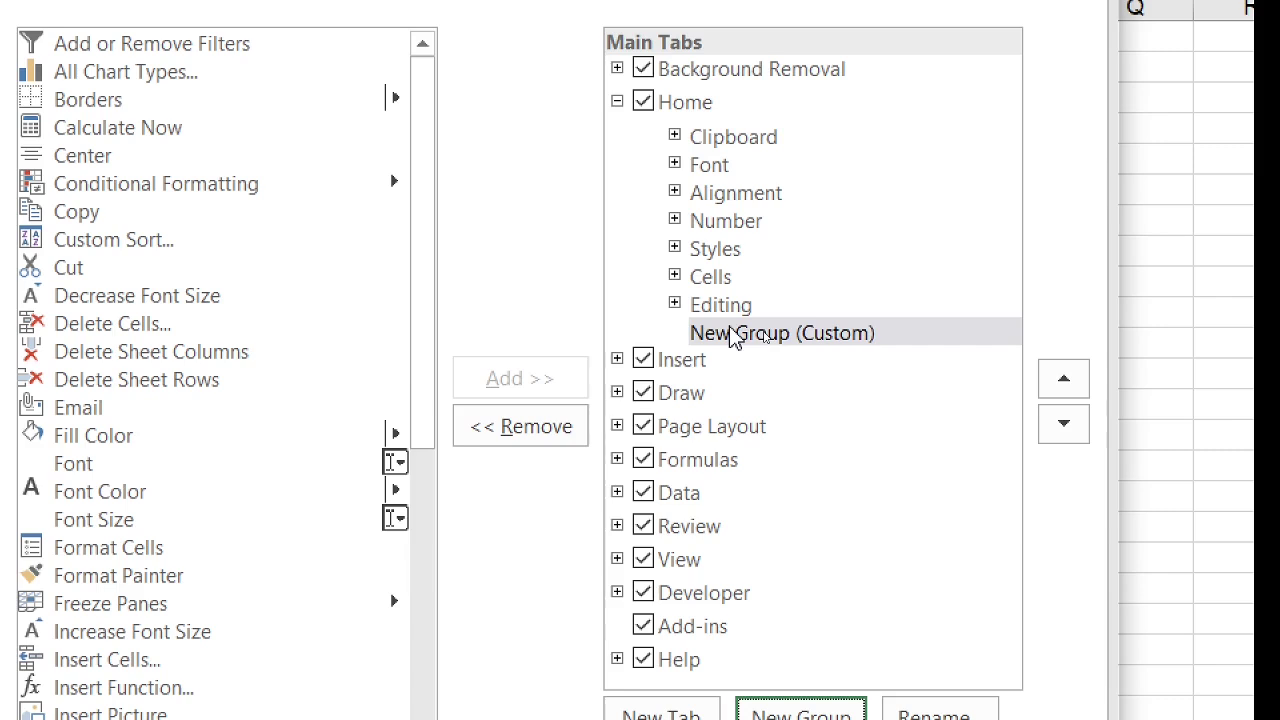
right_click(732, 330)
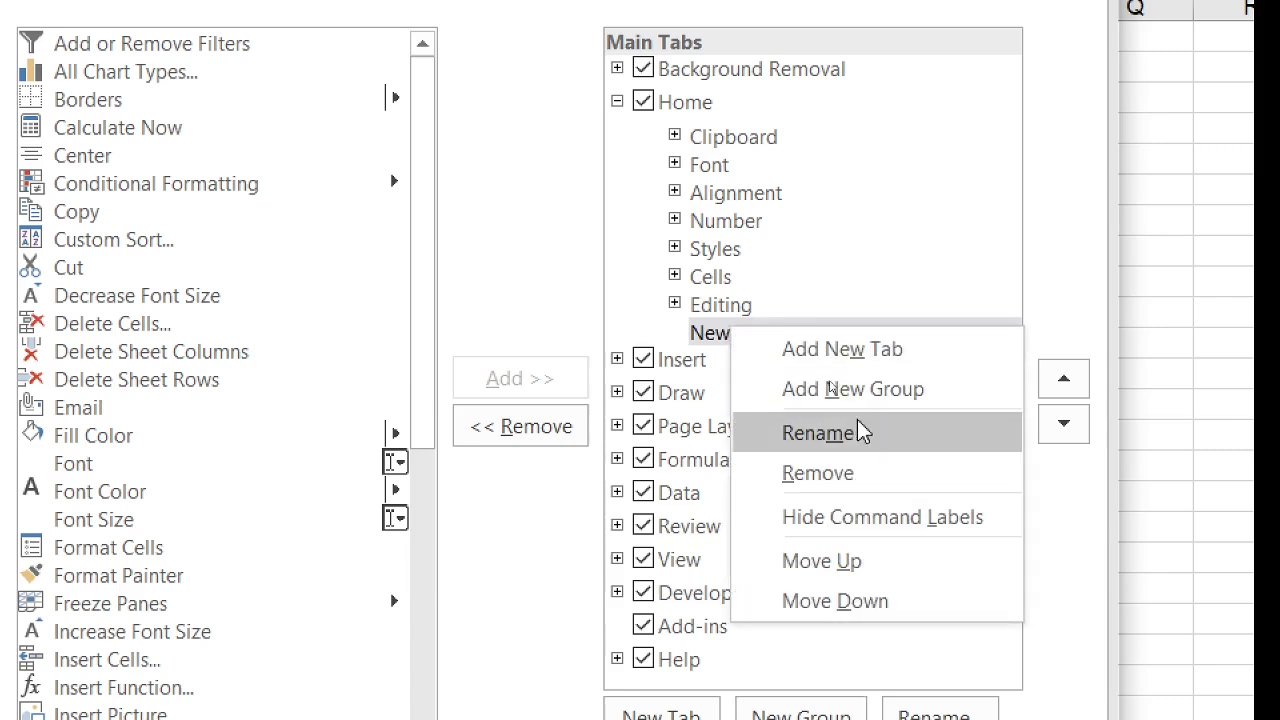
click(869, 445)
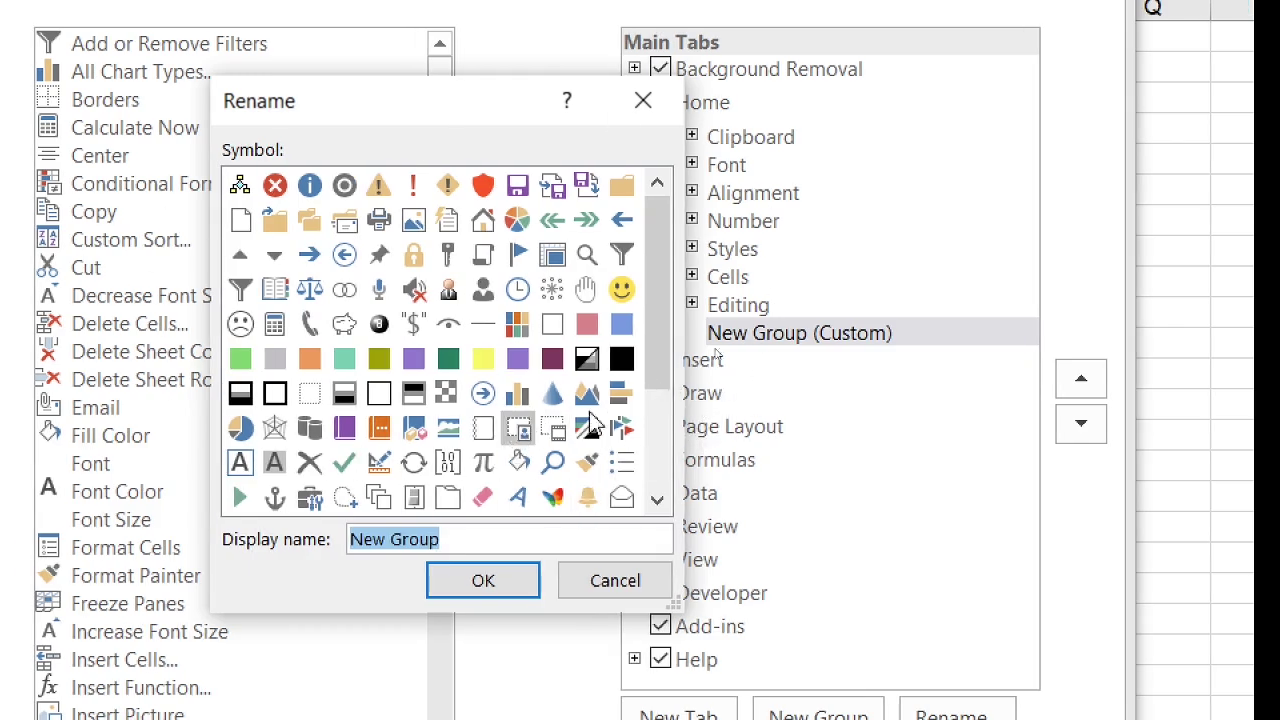
drag(668, 355, 686, 457)
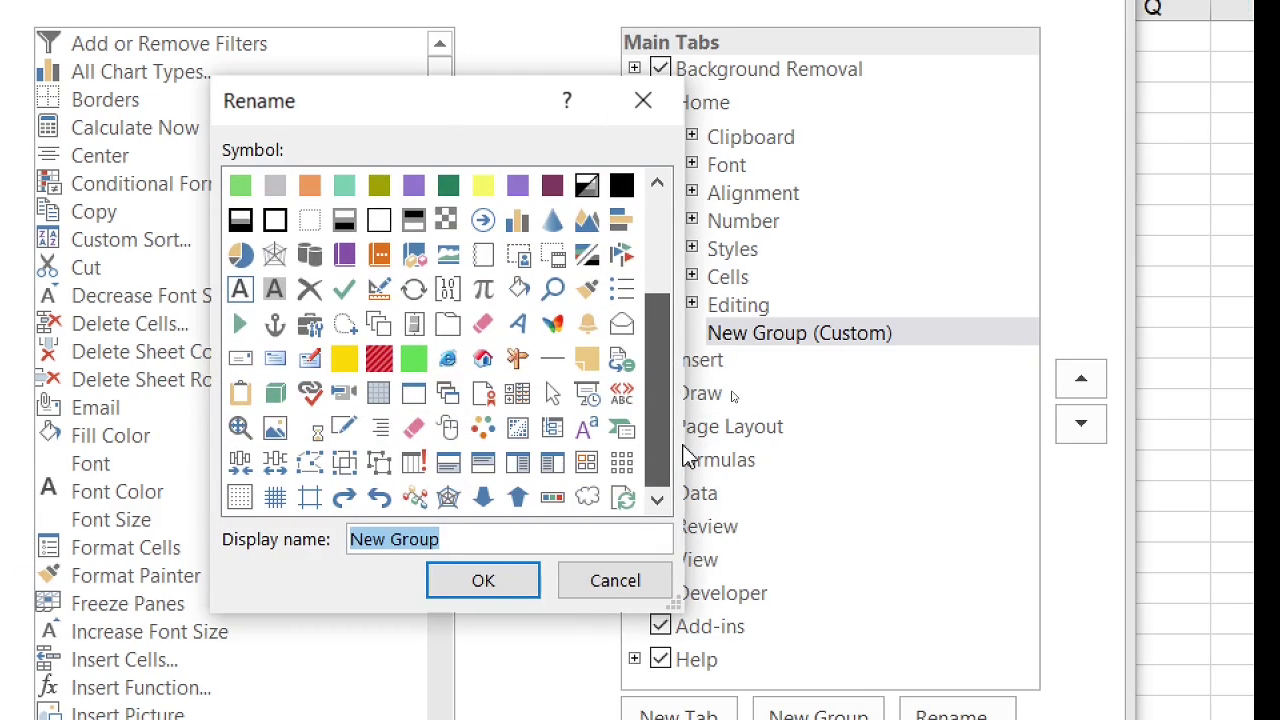
click(587, 428)
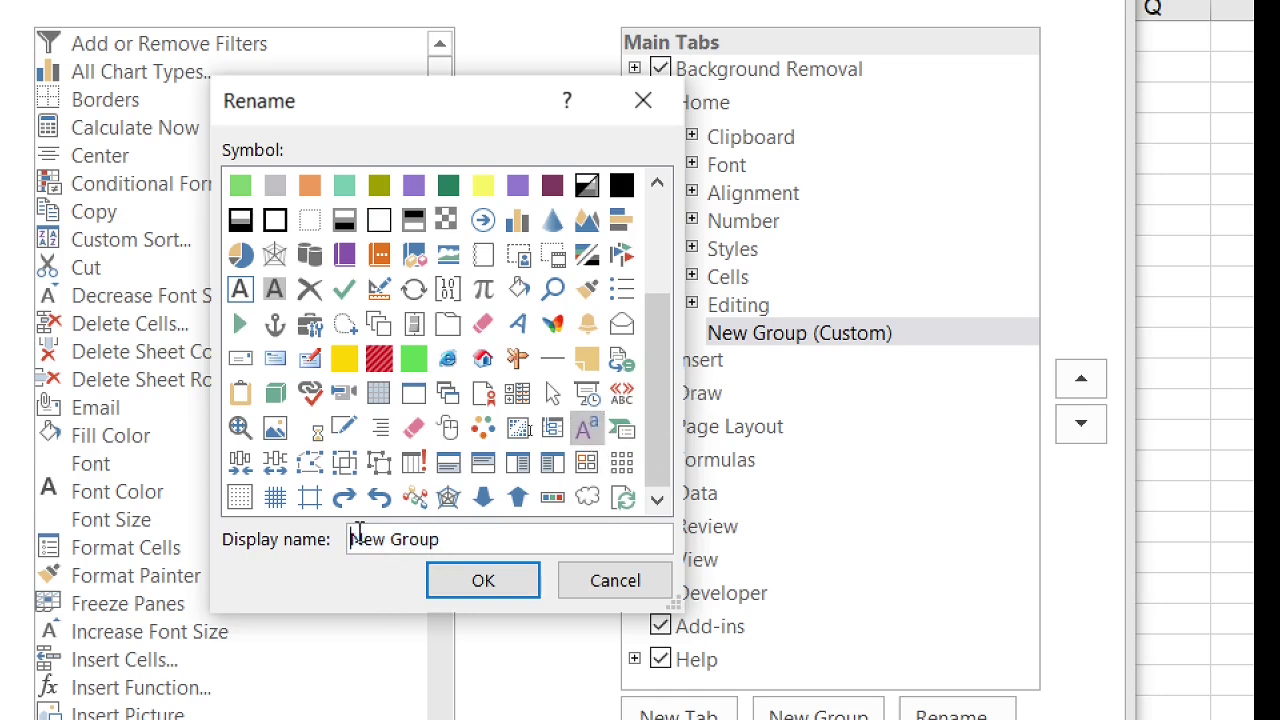
drag(352, 540, 464, 549)
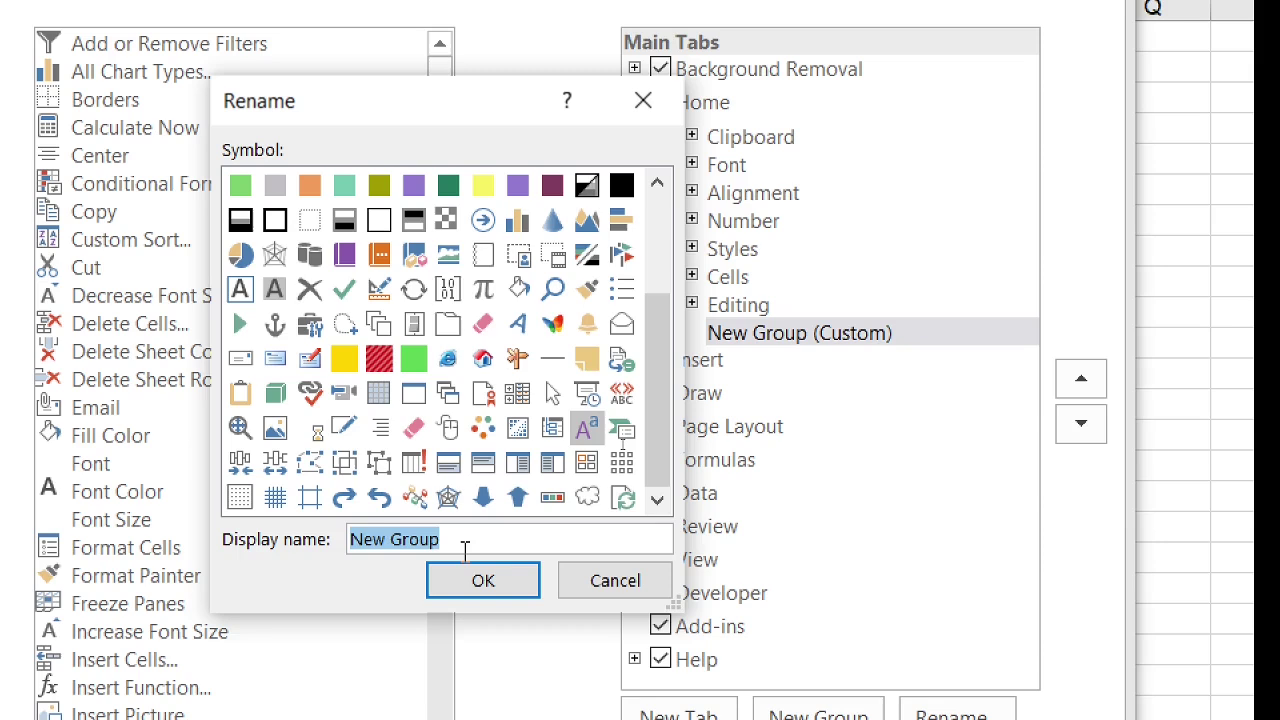
text(Super sub script)
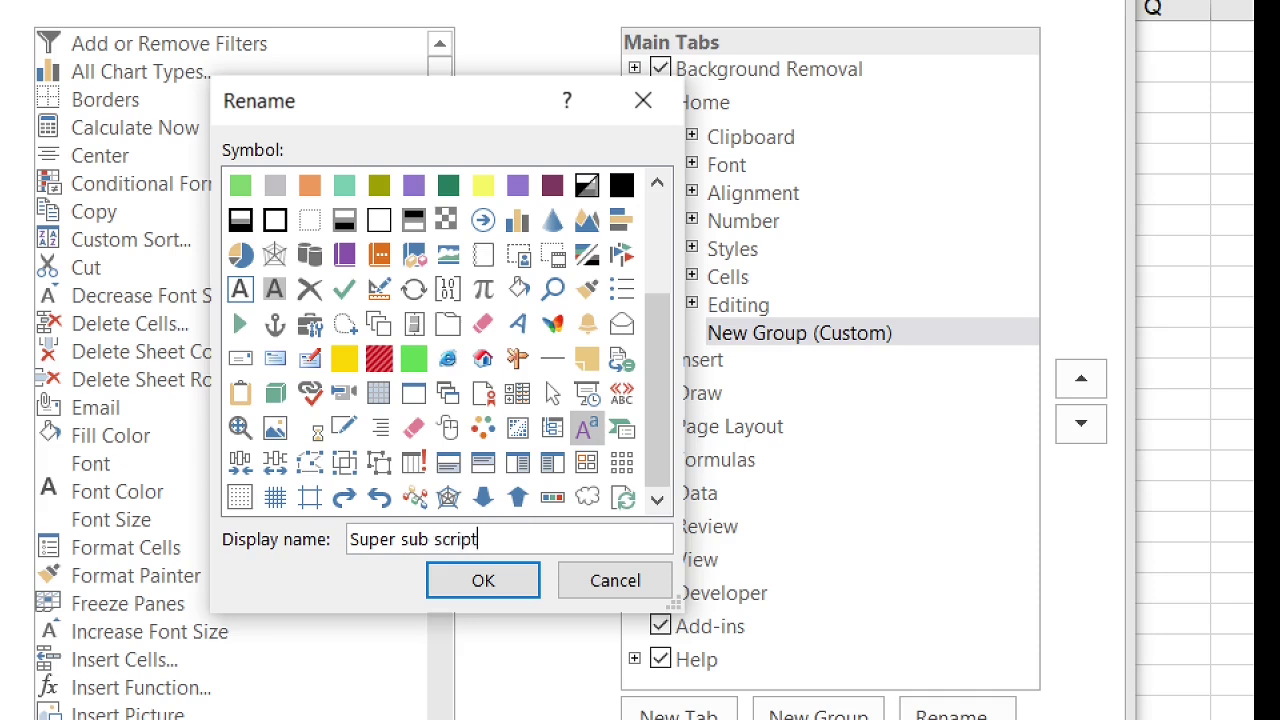
click(493, 588)
Step: Add the Subscript and Superscript commands to the 'Super sub script' group
click(805, 336)
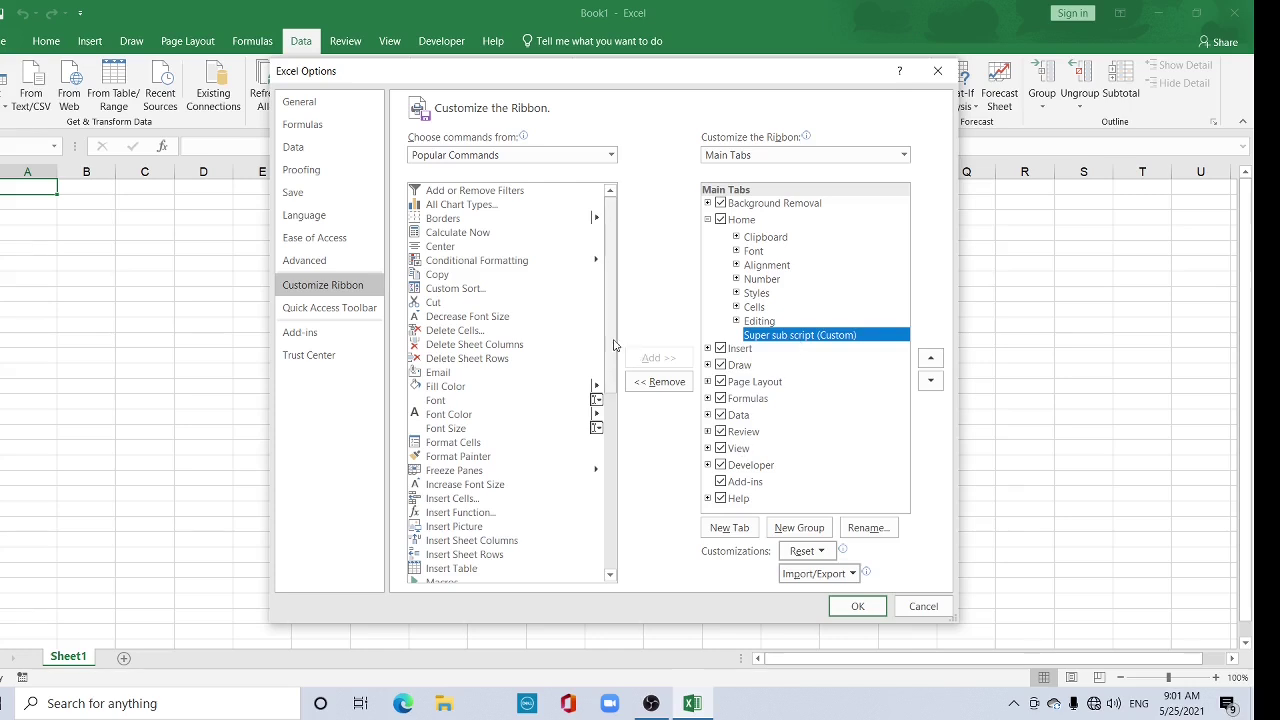
drag(607, 348, 603, 560)
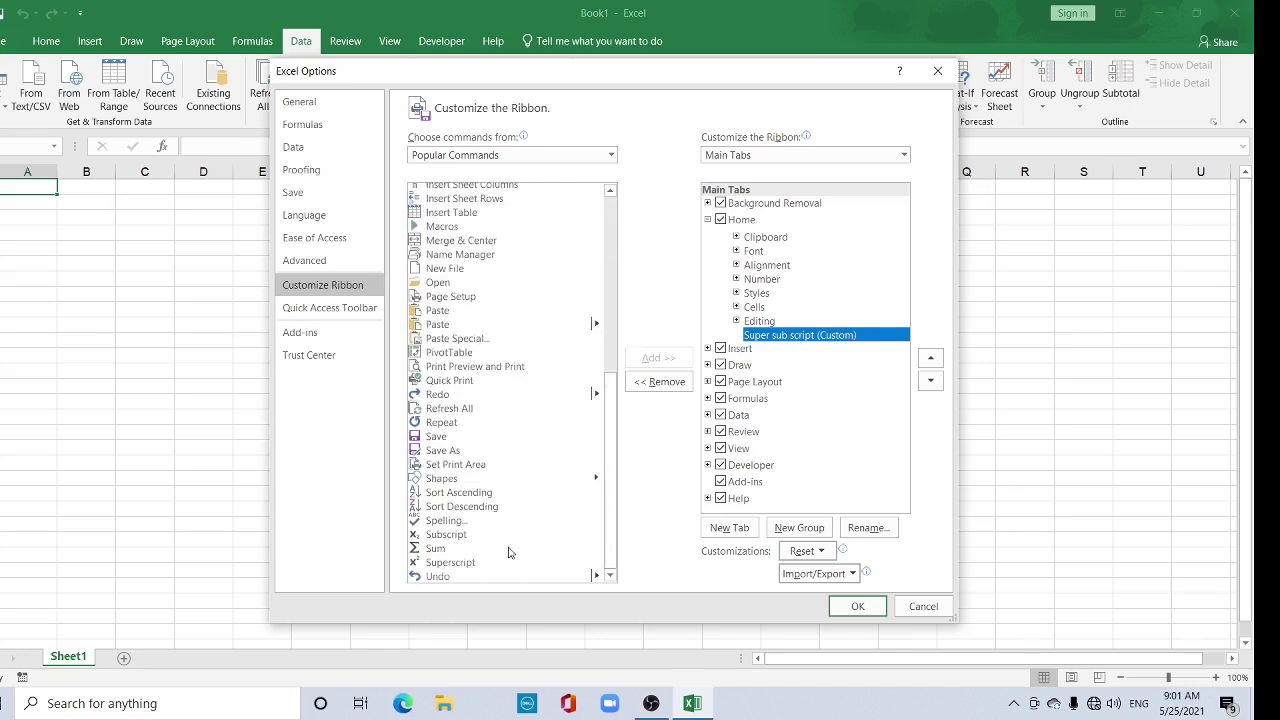
click(457, 538)
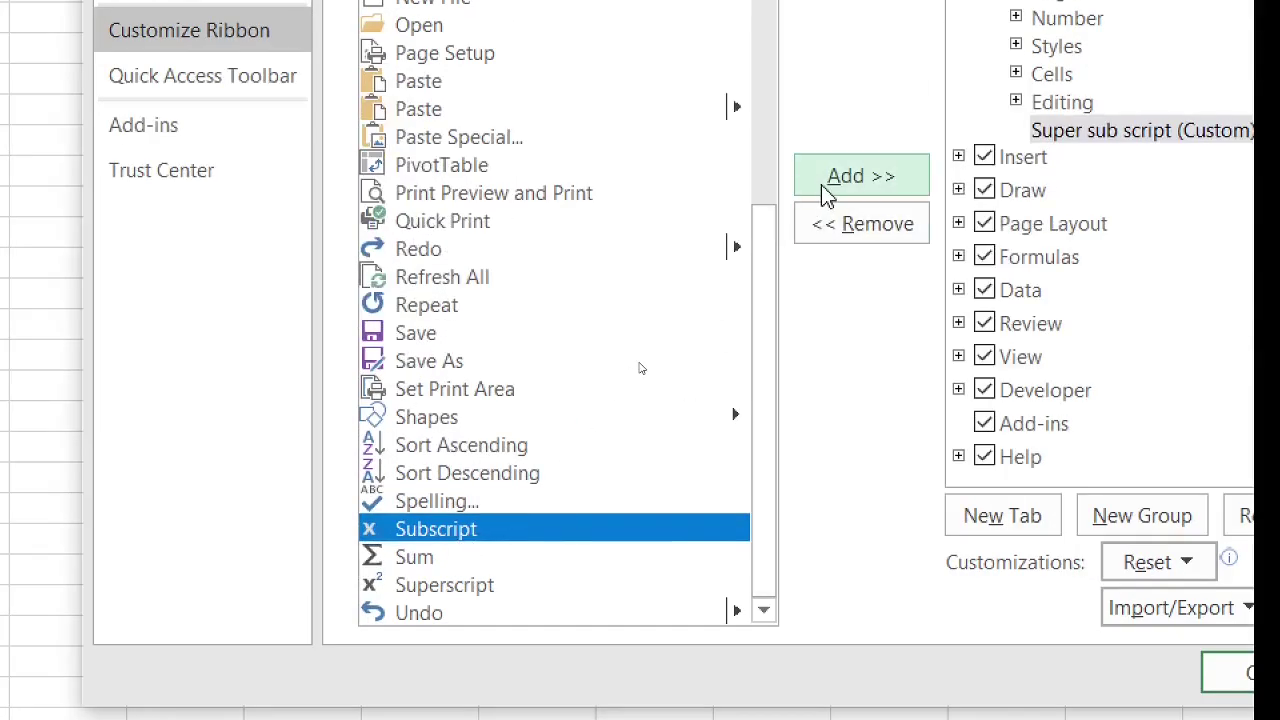
click(826, 193)
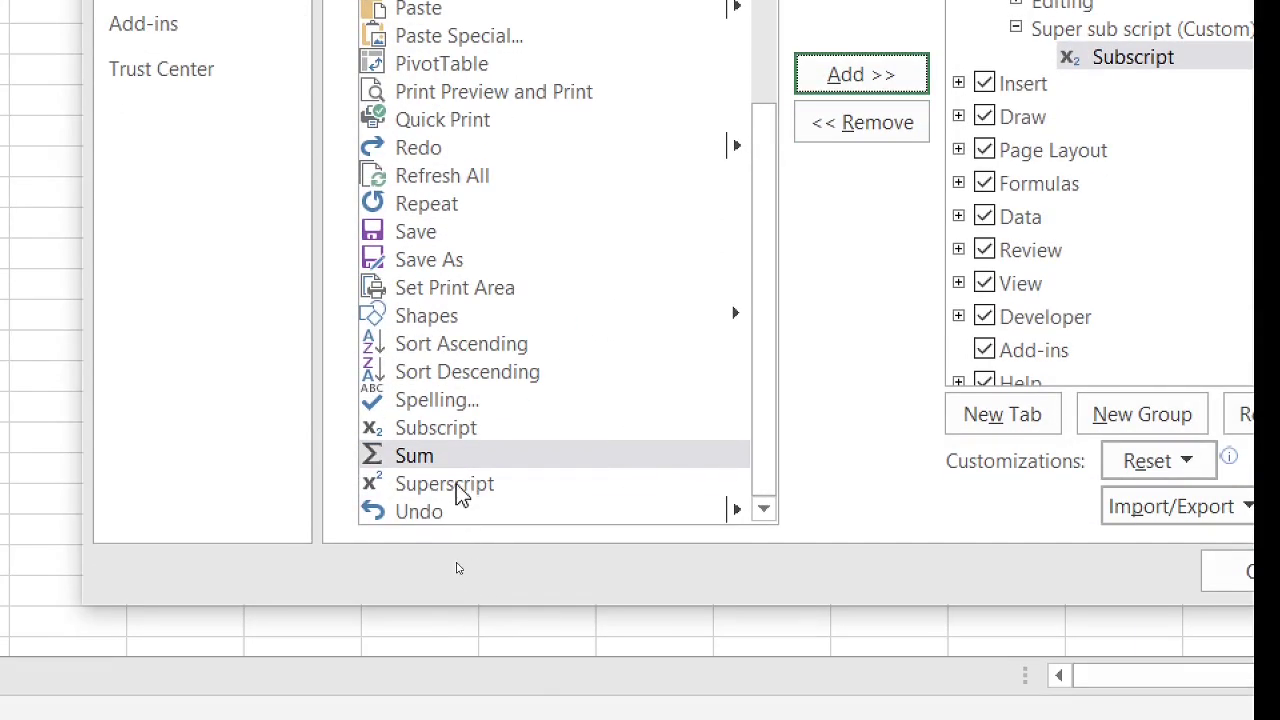
click(457, 487)
click(857, 95)
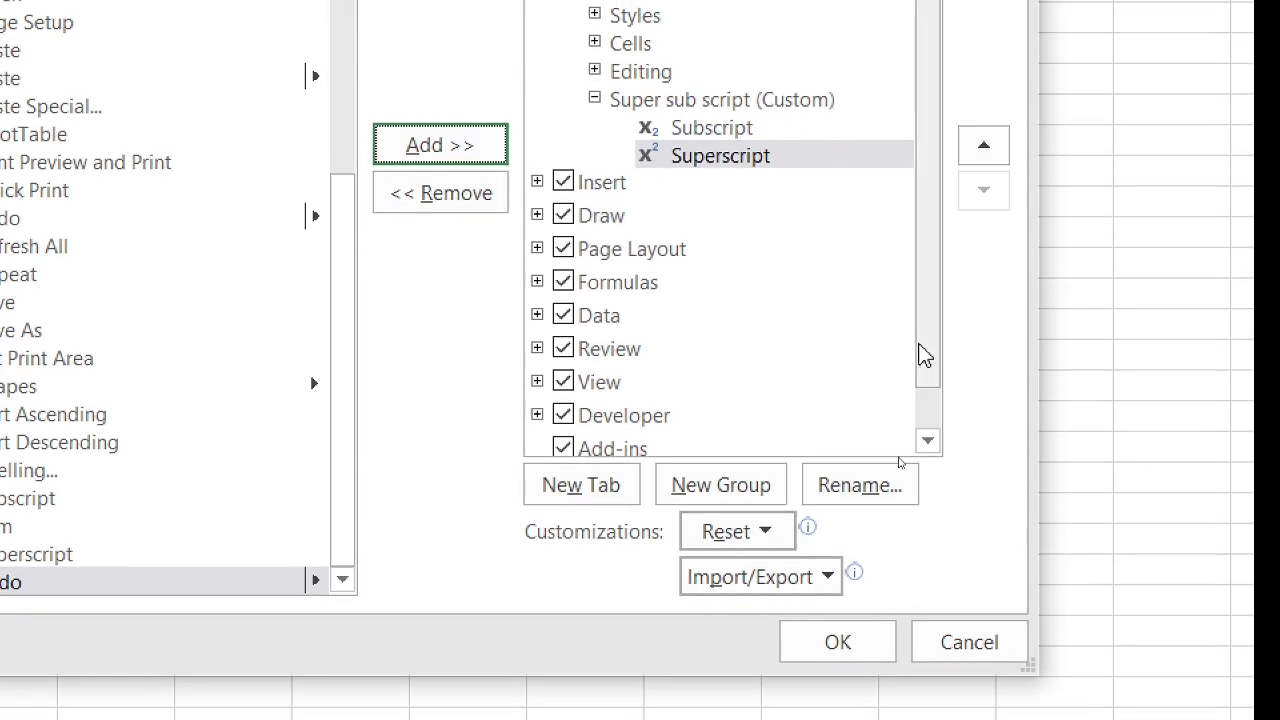
drag(924, 345, 932, 440)
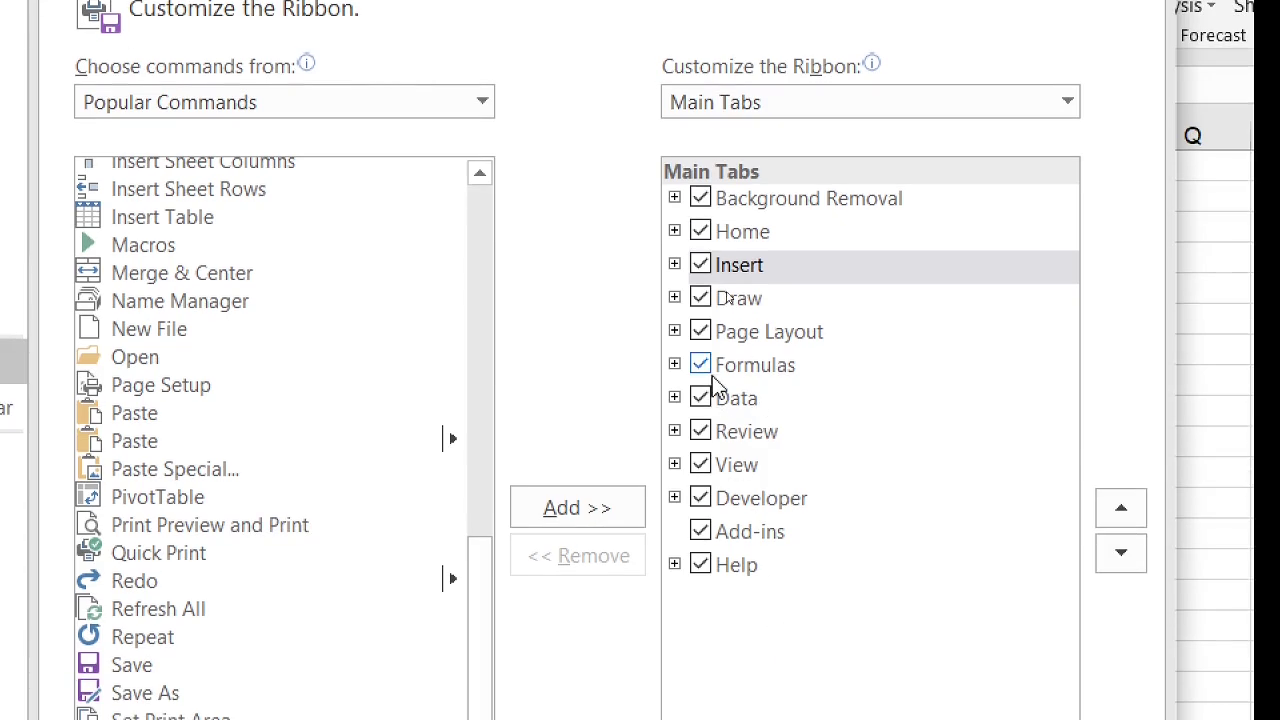
Step: Create a new custom tab after Data and rename it 'Important'
click(737, 405)
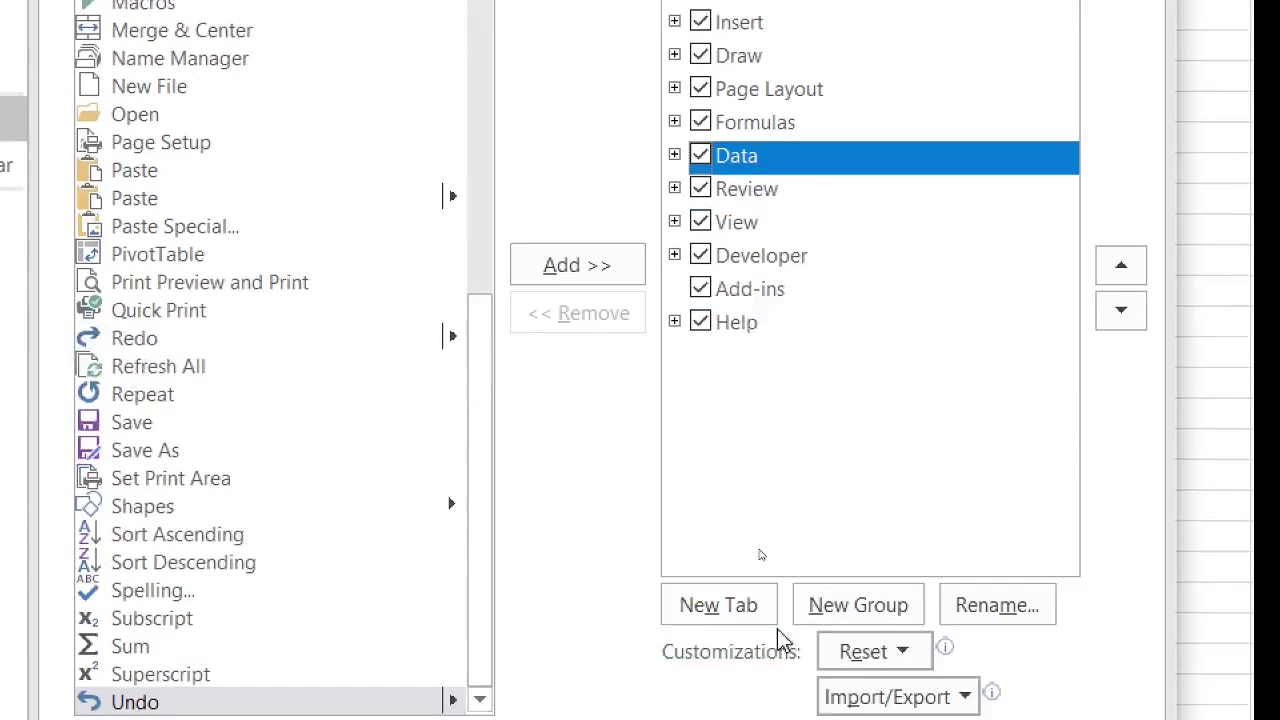
click(740, 573)
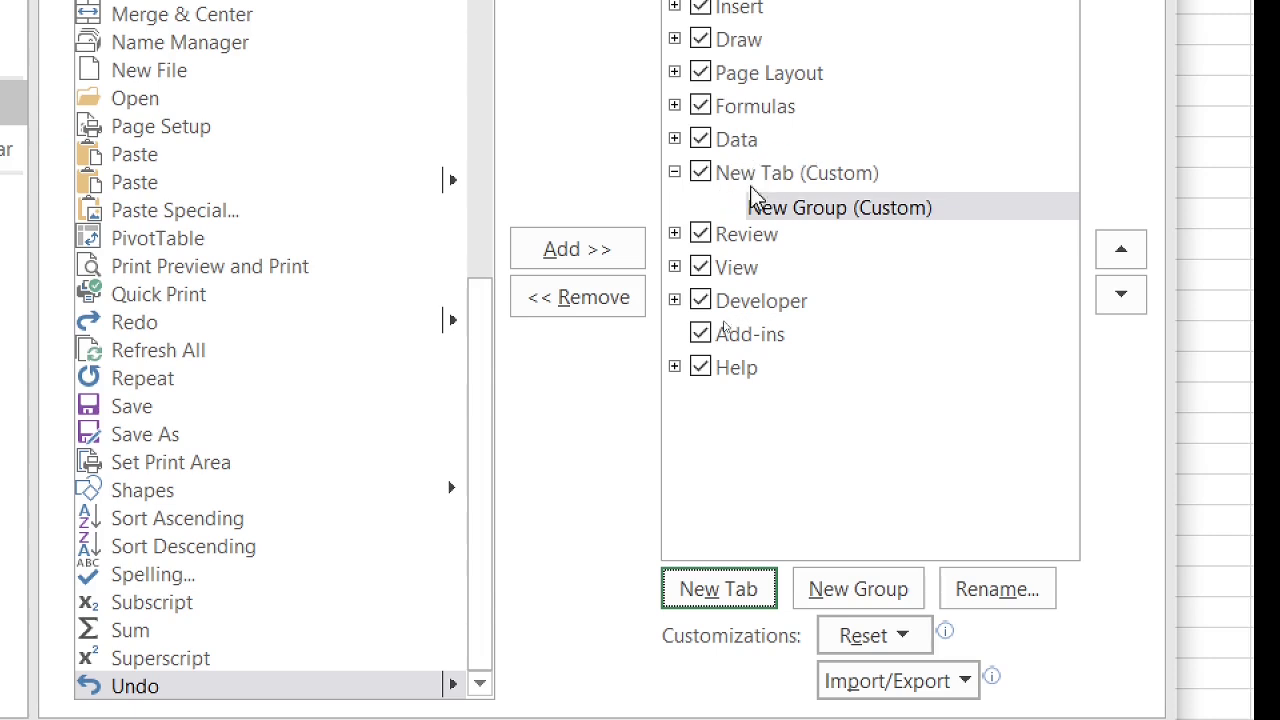
click(806, 176)
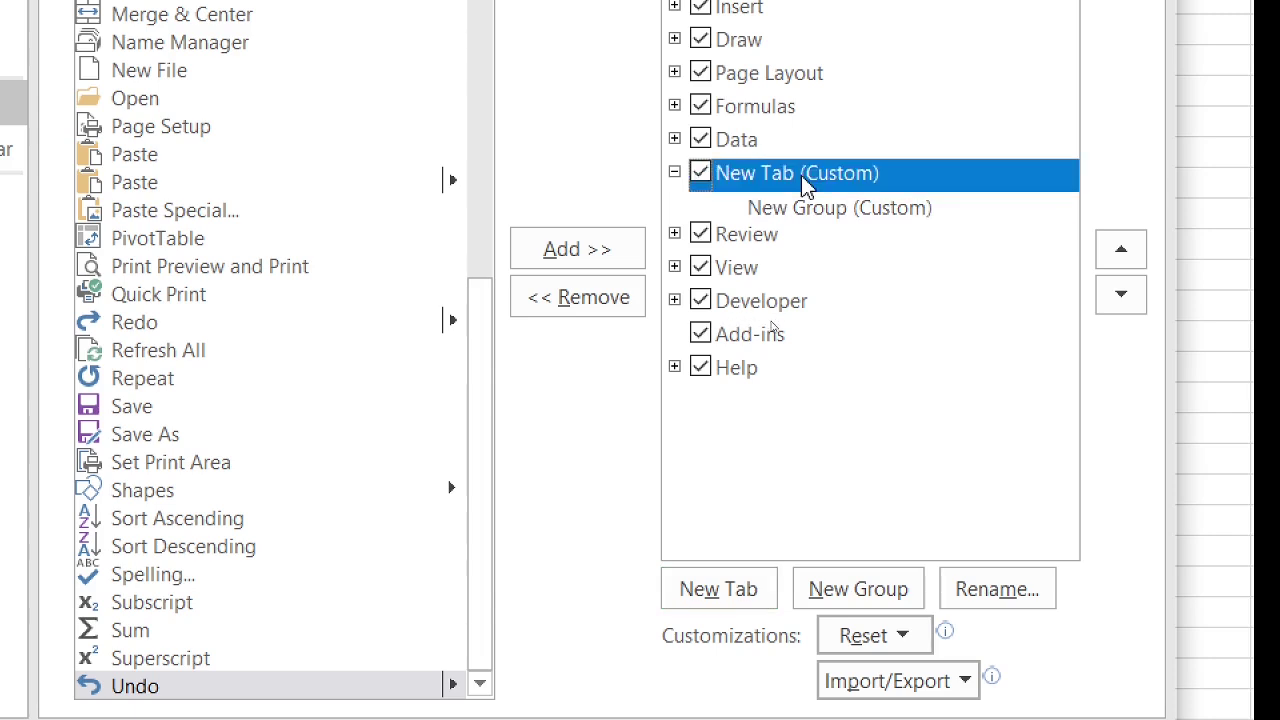
right_click(801, 175)
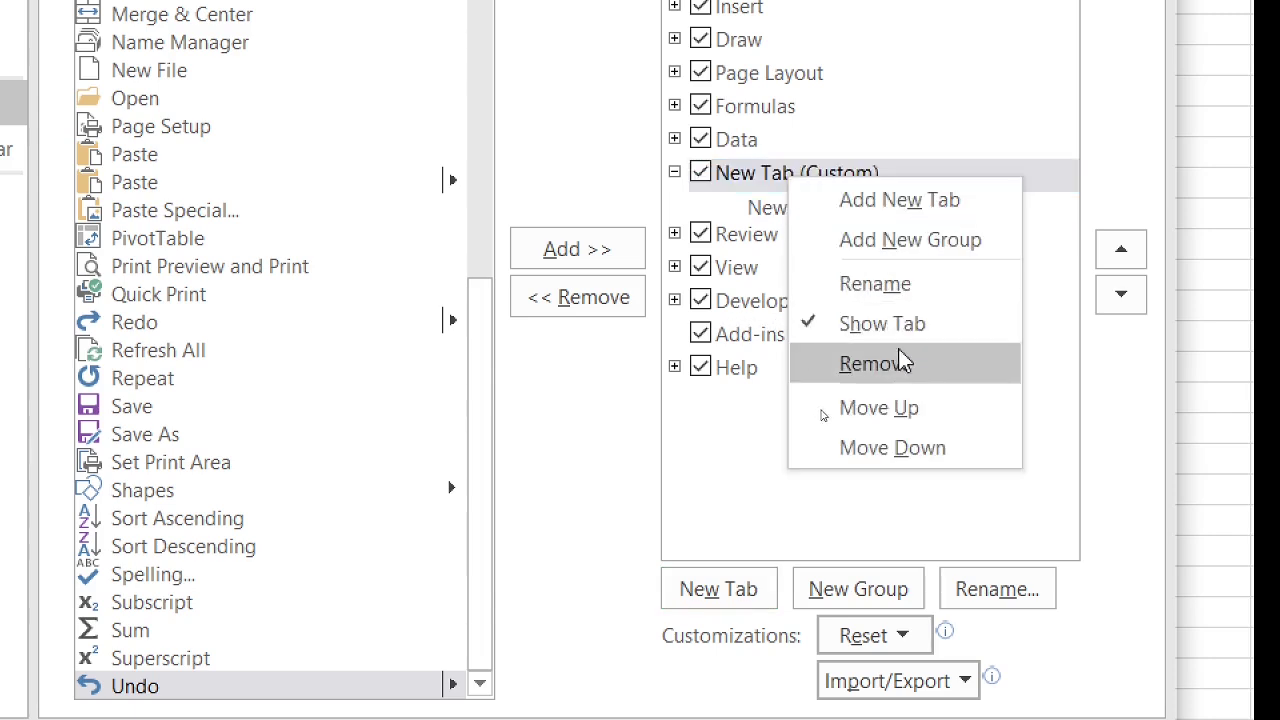
click(875, 284)
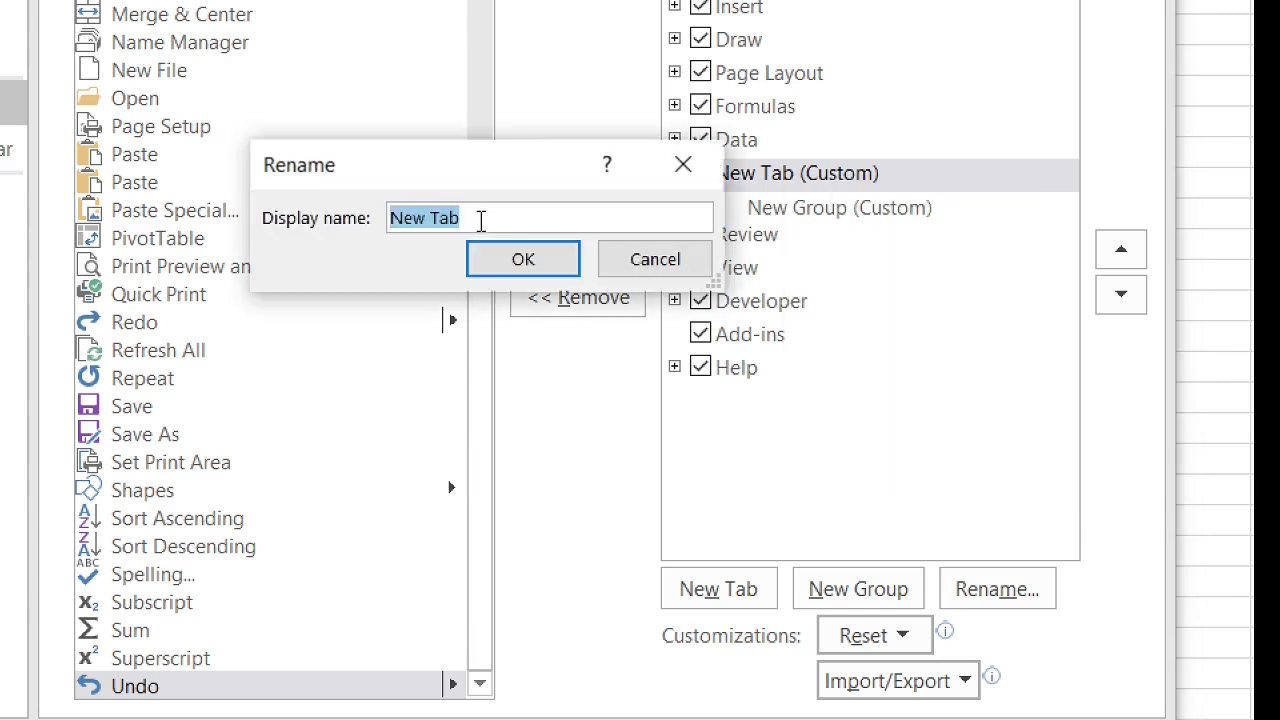
text(Important)
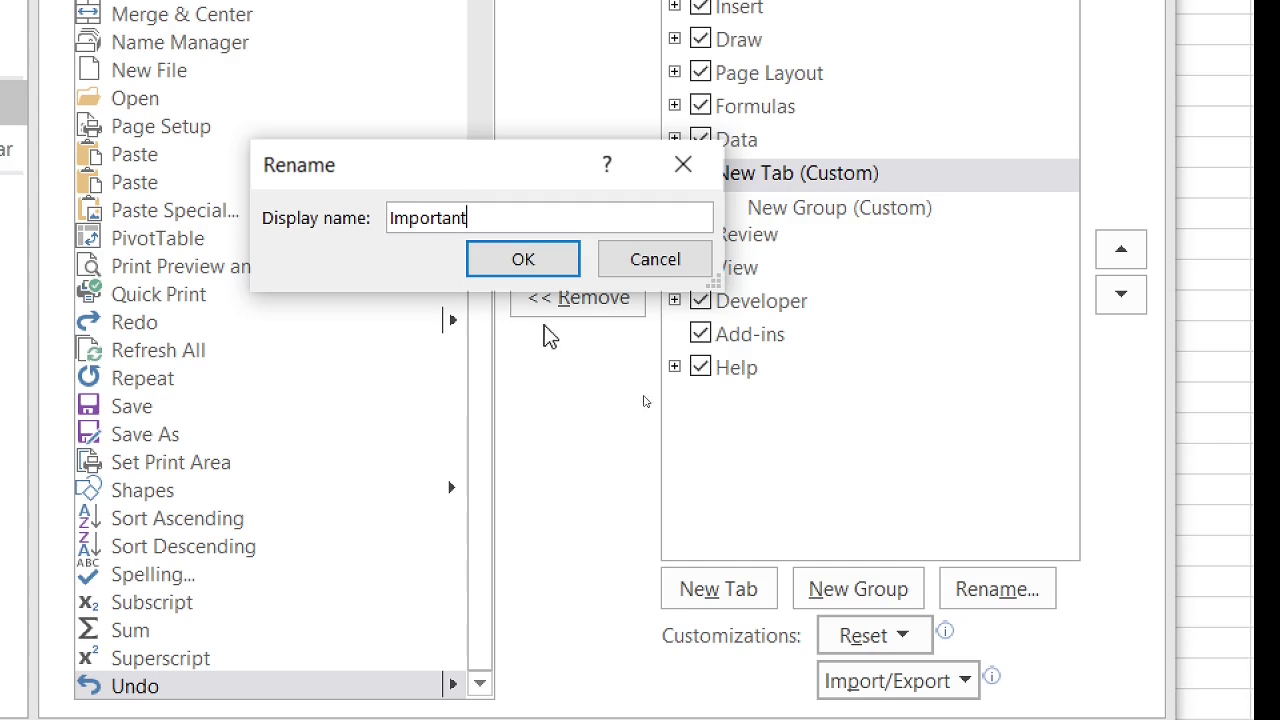
click(548, 272)
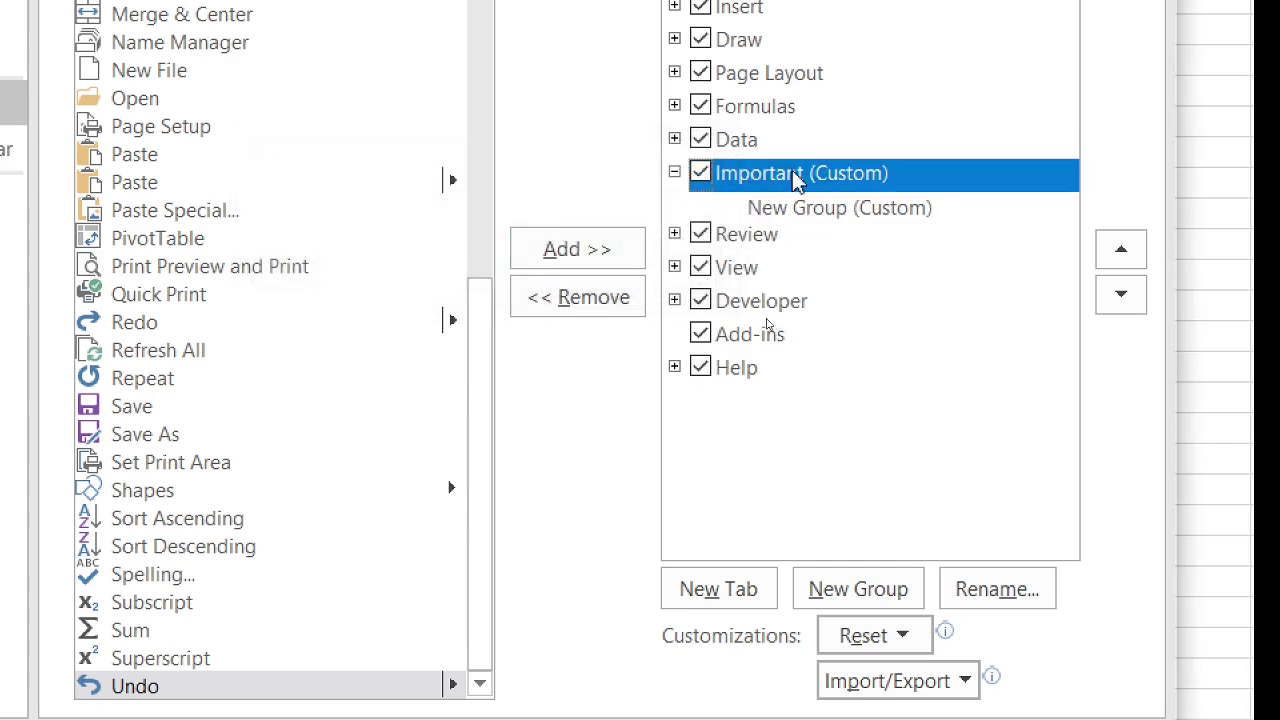
Step: Add Set Print Area and Quick Print to the Important tab's new group
click(830, 210)
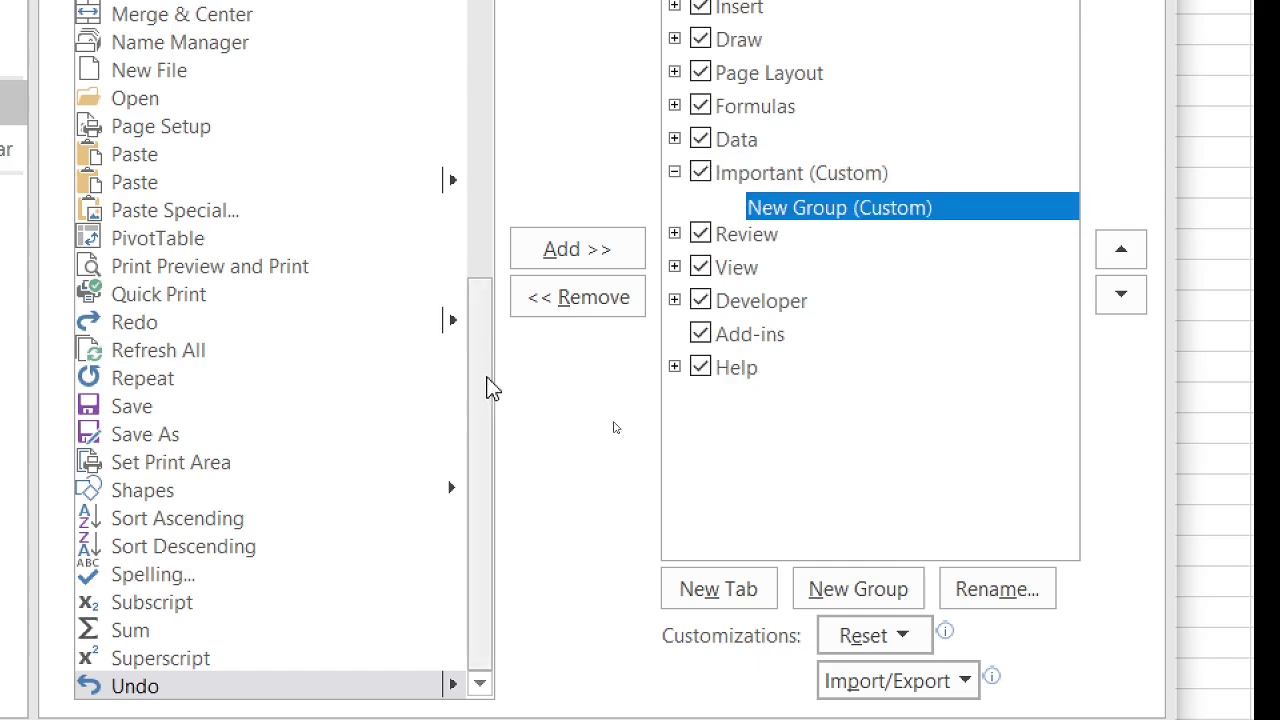
drag(489, 386, 540, 44)
drag(537, 92, 280, 37)
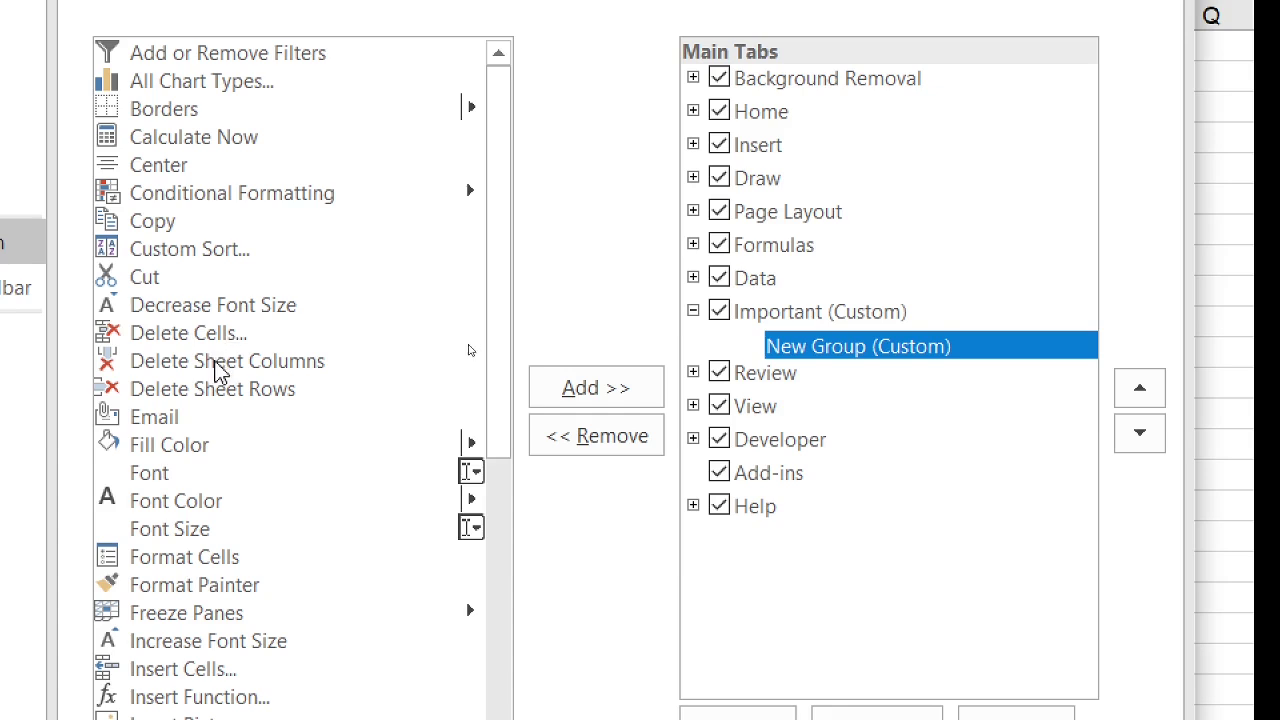
drag(497, 283, 512, 505)
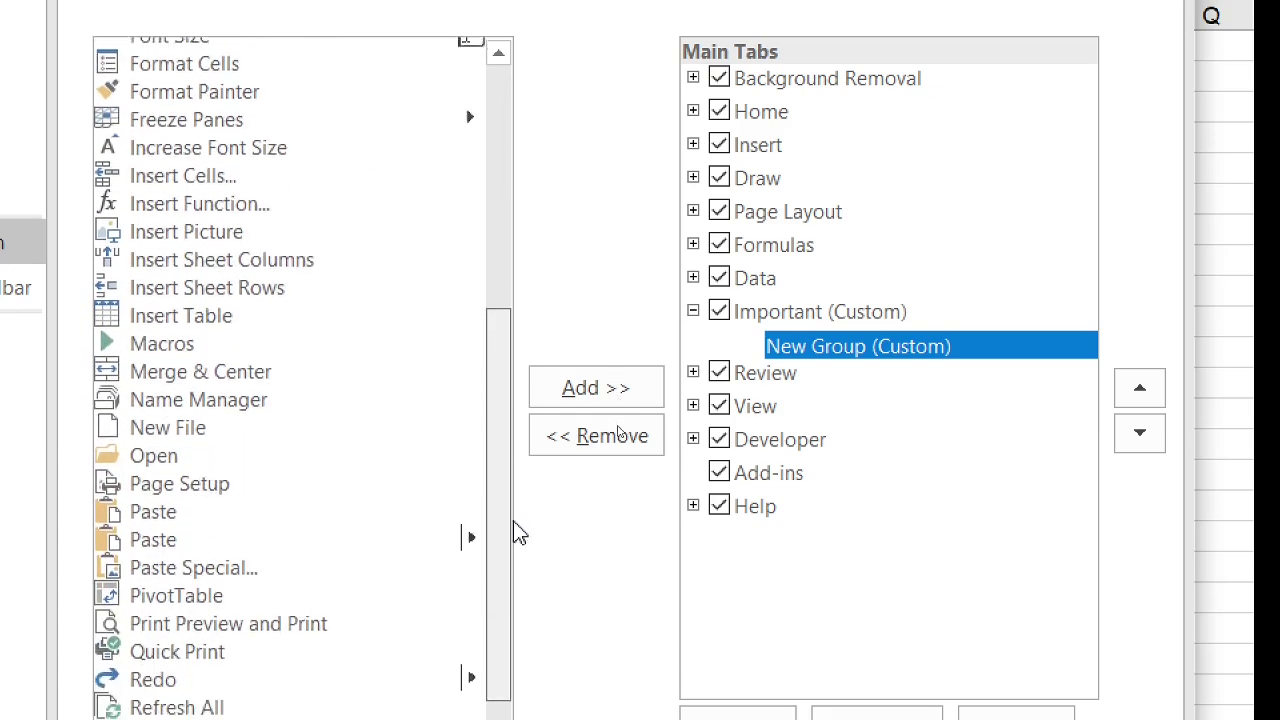
scroll(500, 533, down, 3)
click(214, 463)
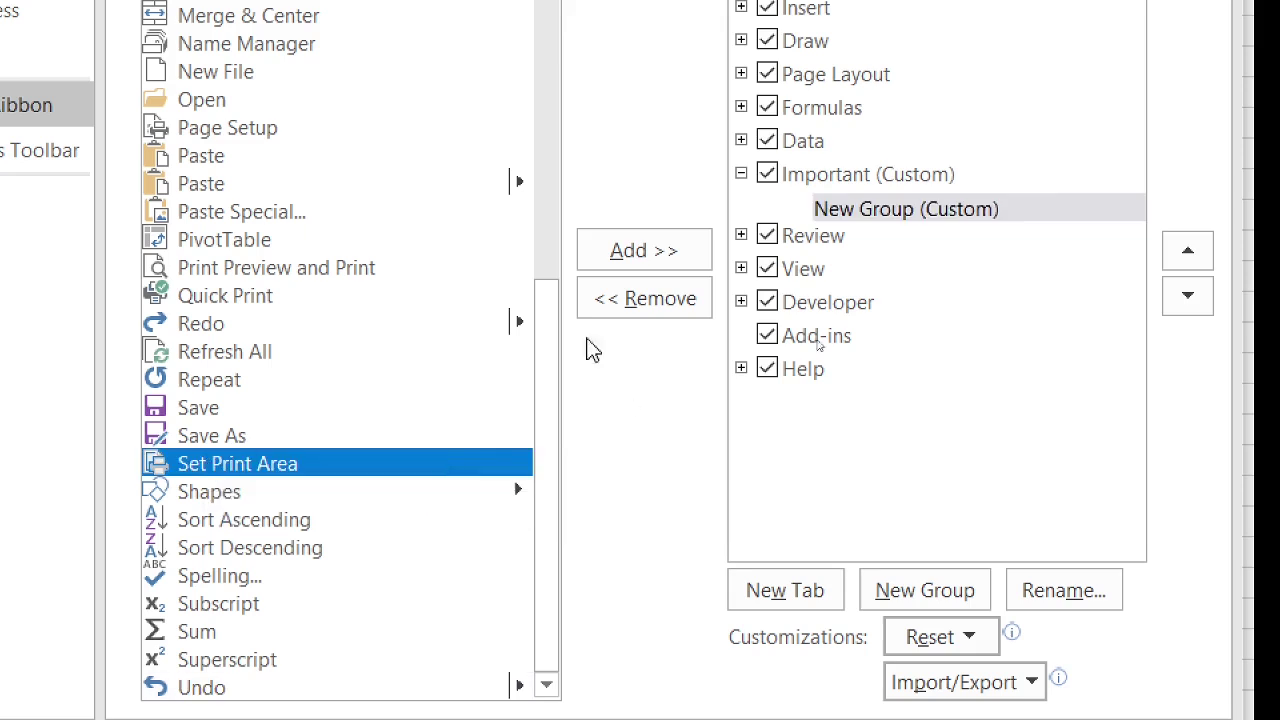
click(645, 251)
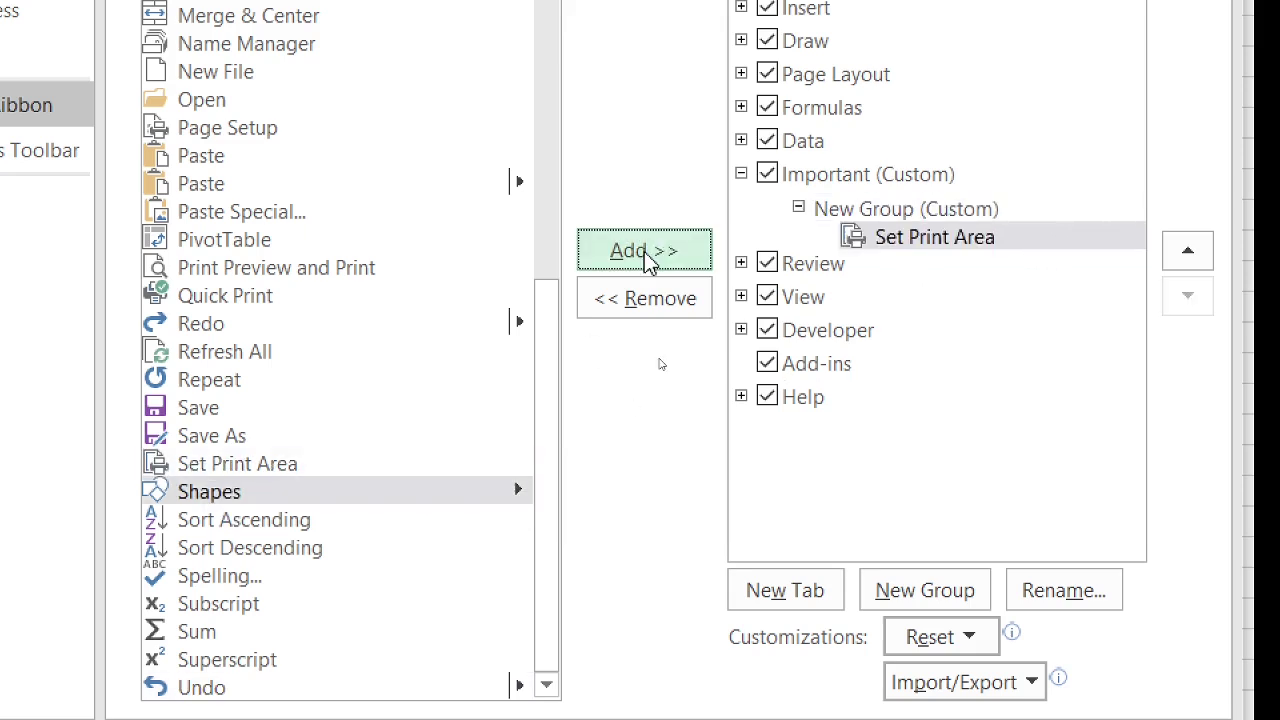
click(228, 298)
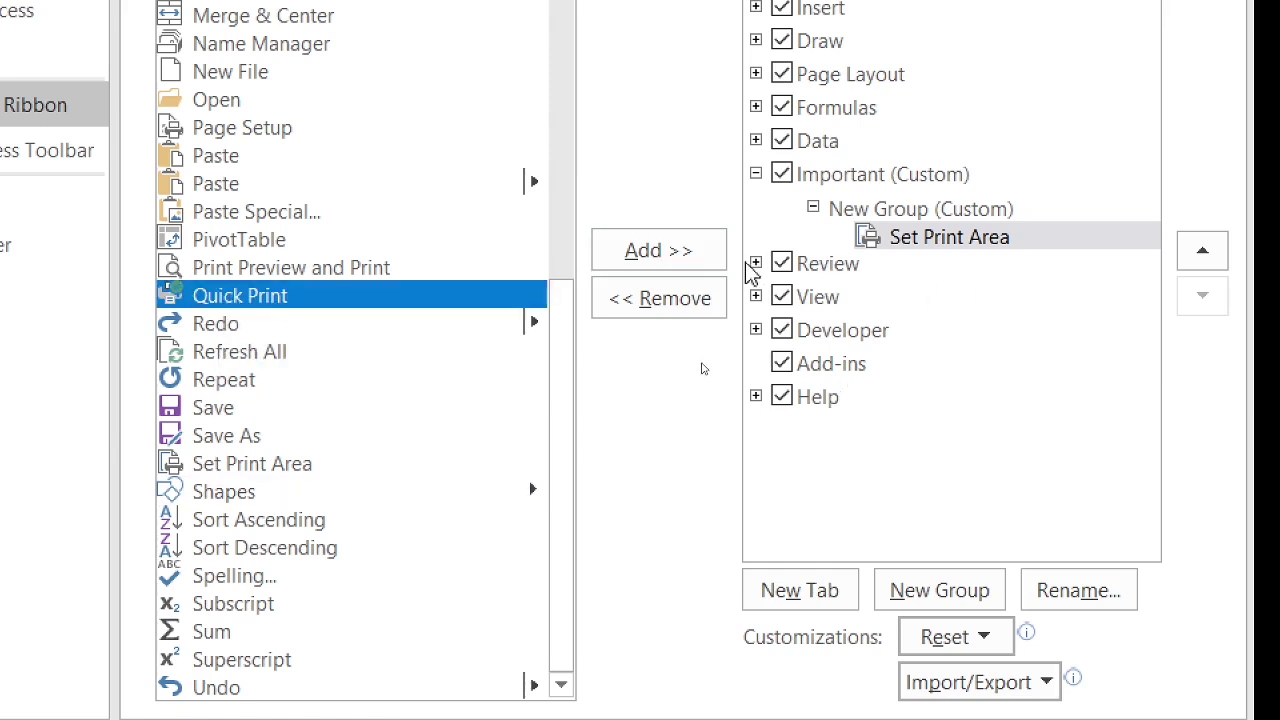
click(712, 262)
click(943, 209)
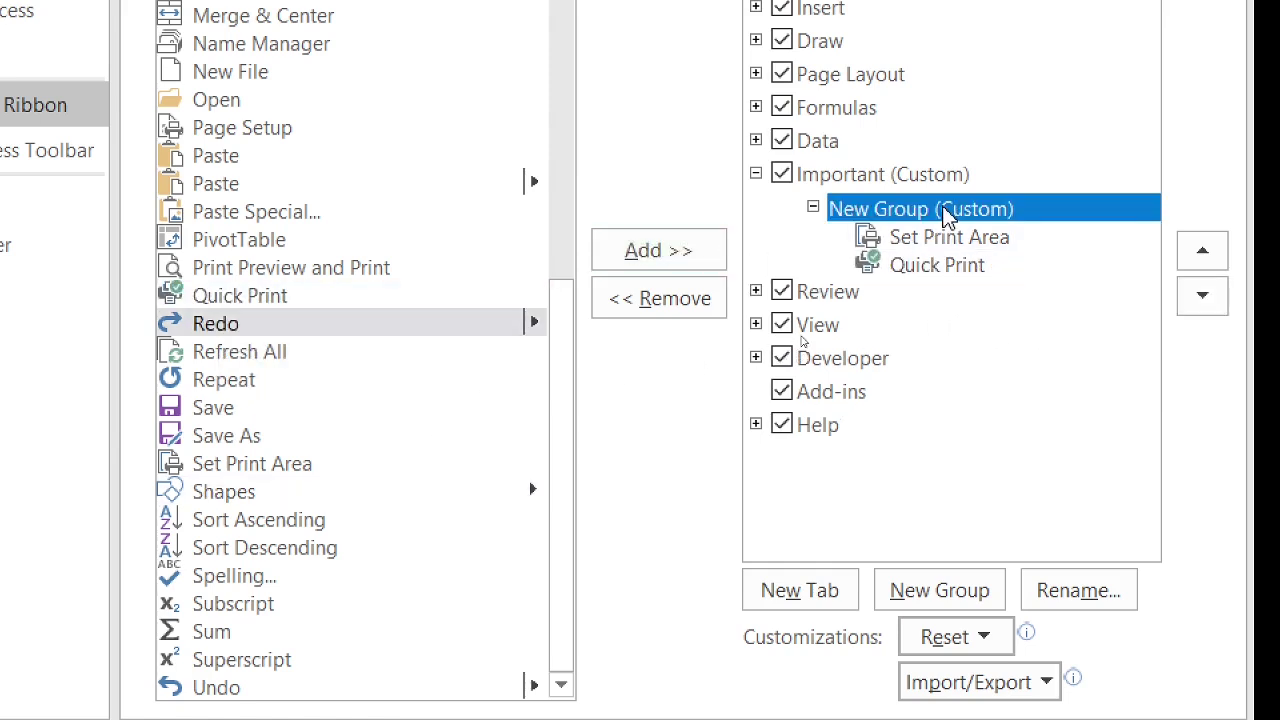
Step: Rename the Important tab's group to 'Print' with the teal square symbol
right_click(943, 209)
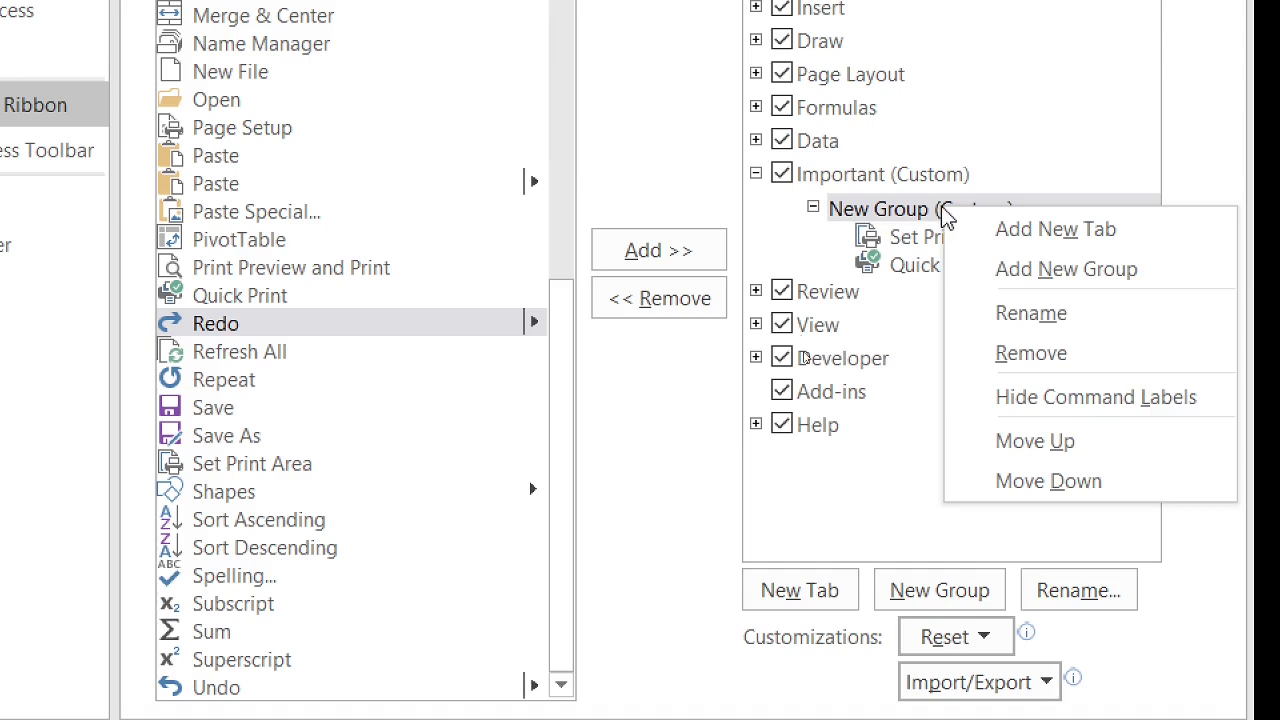
click(1064, 322)
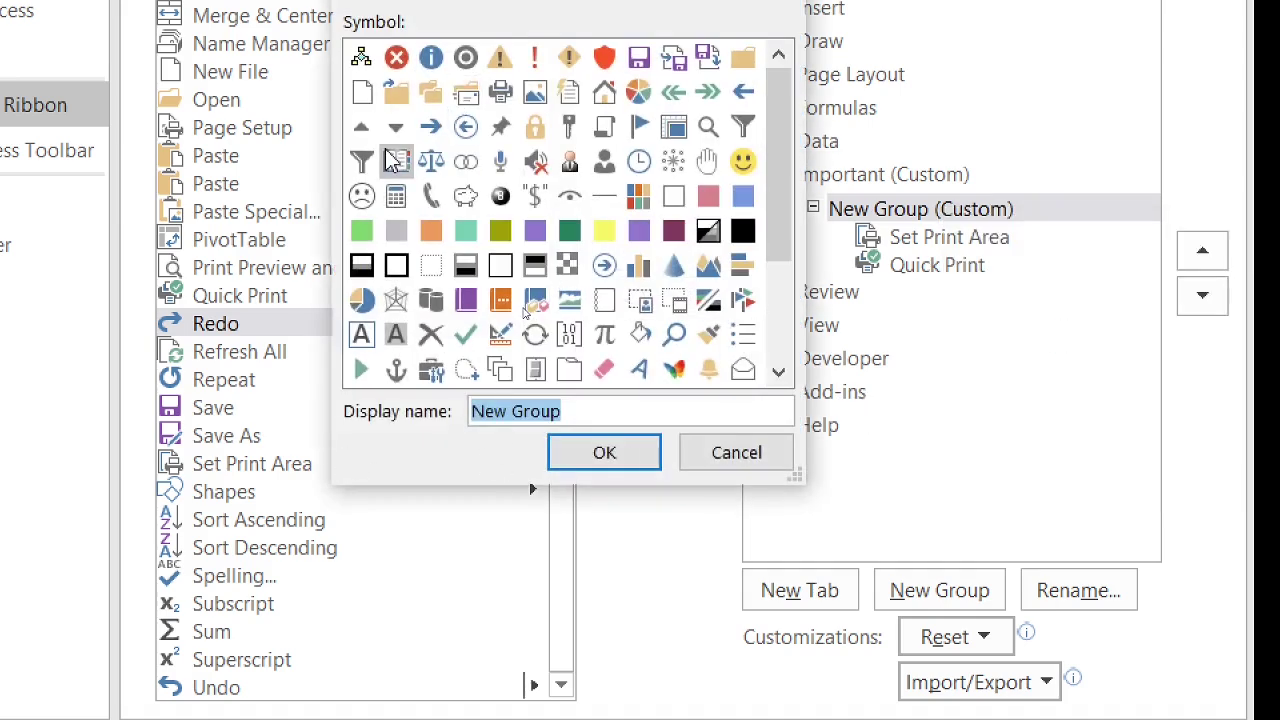
click(461, 241)
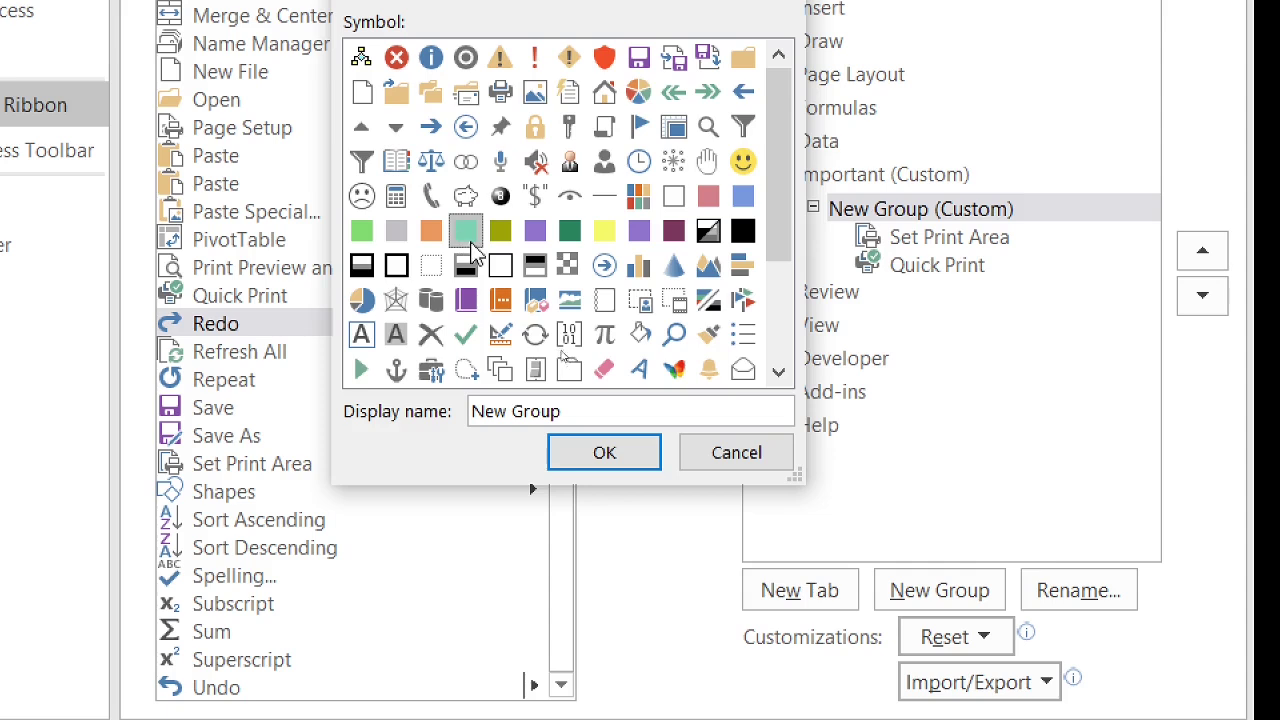
triple_click(577, 405)
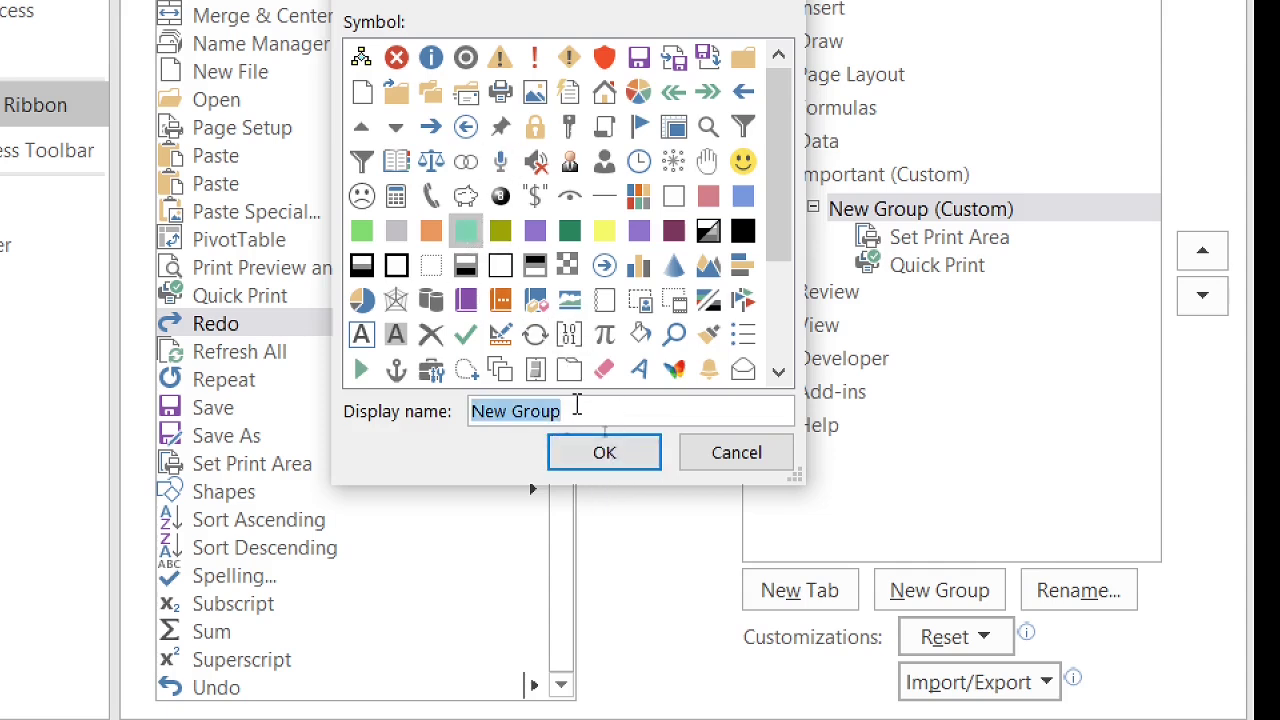
triple_click(580, 408)
text(Print)
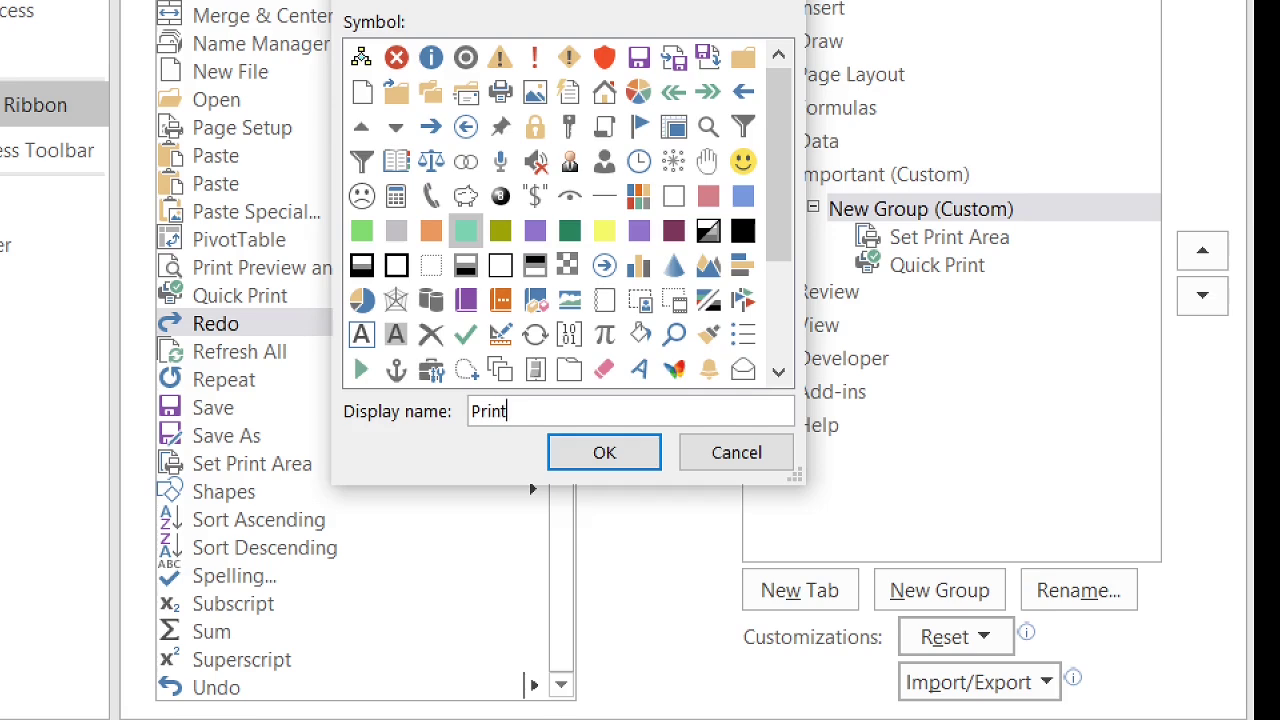
click(632, 462)
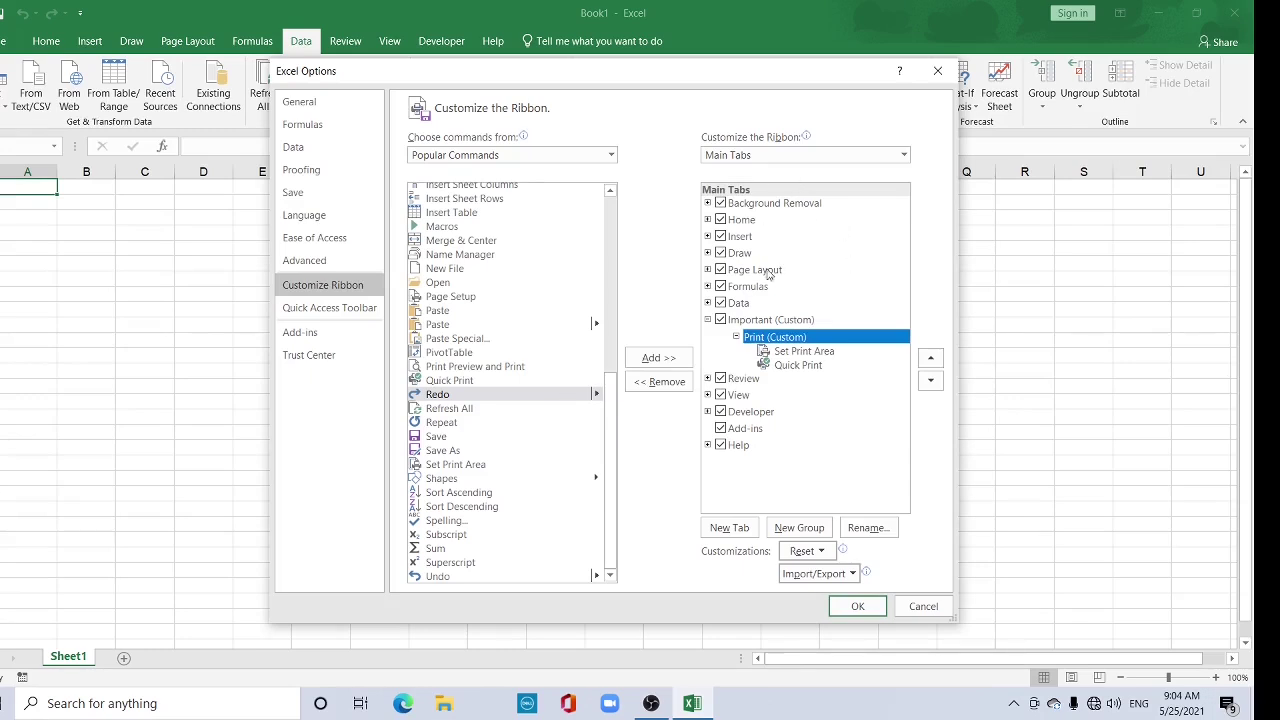
Step: Apply the ribbon customizations, dismiss the restart notice, and go to the File Open page
click(857, 607)
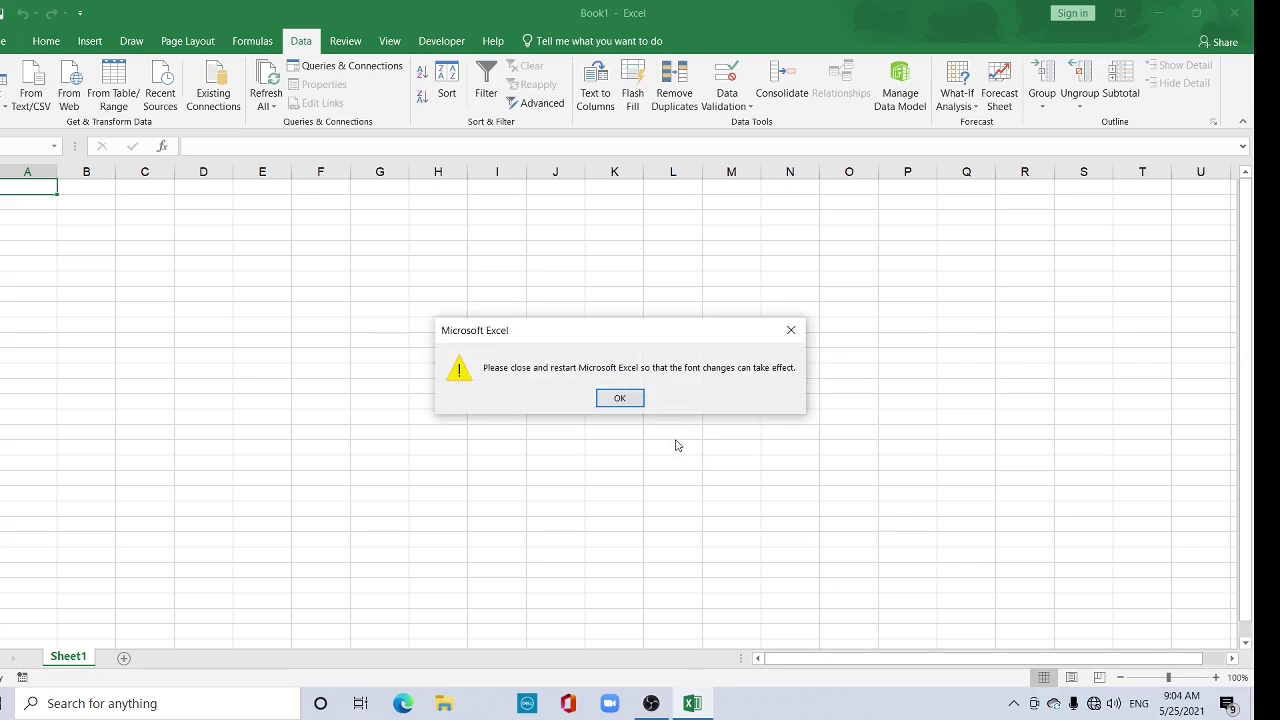
click(622, 402)
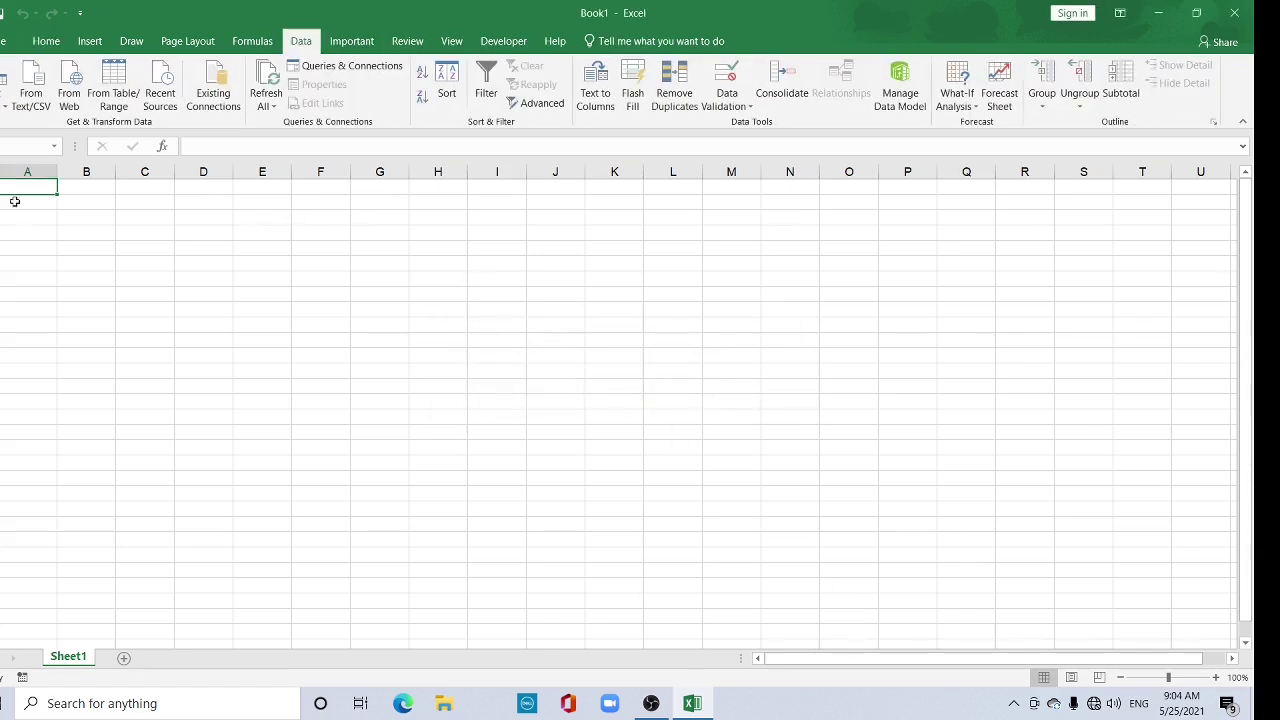
click(2, 42)
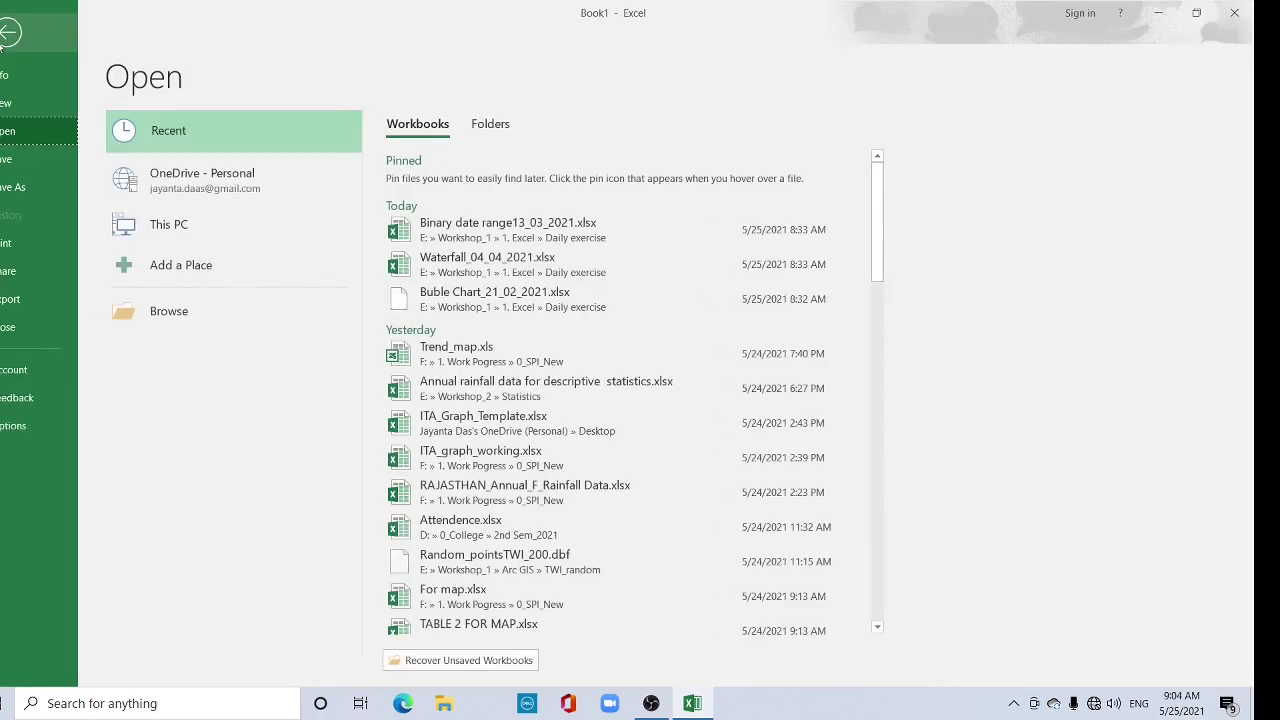
Step: Load the Analysis ToolPak and Analysis ToolPak - VBA add-ins from Options > Add-ins
click(10, 426)
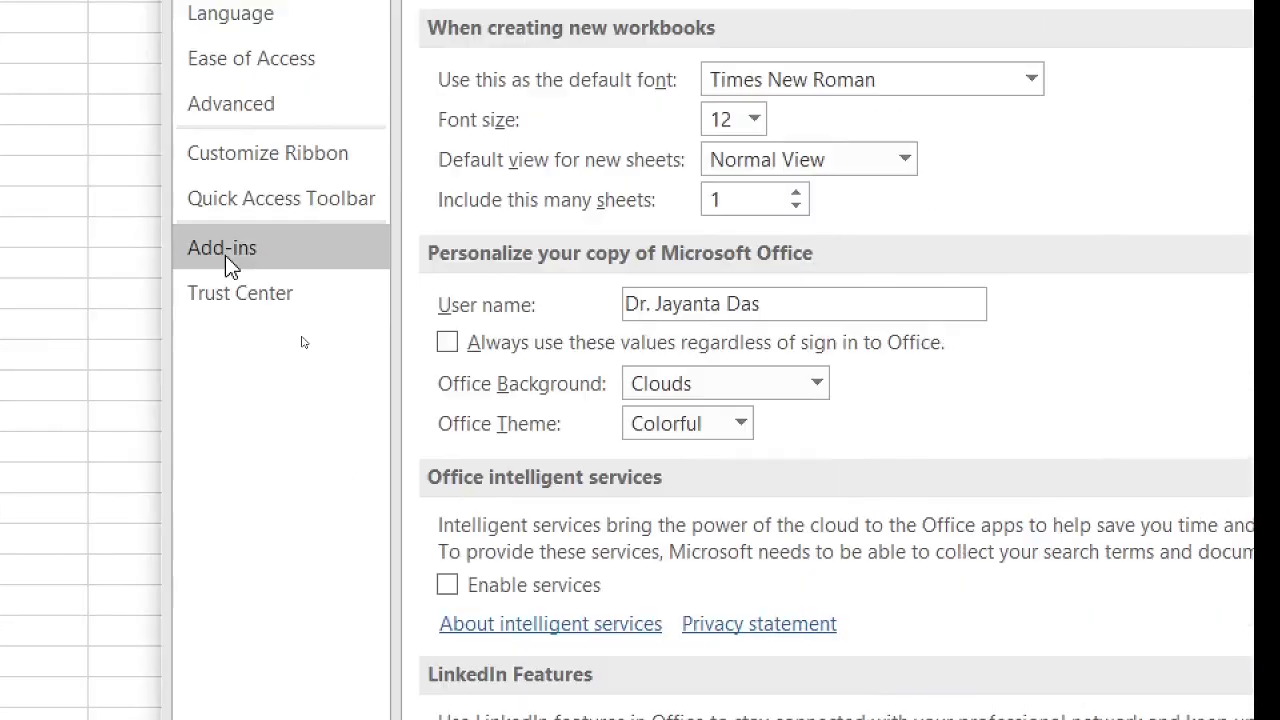
click(232, 266)
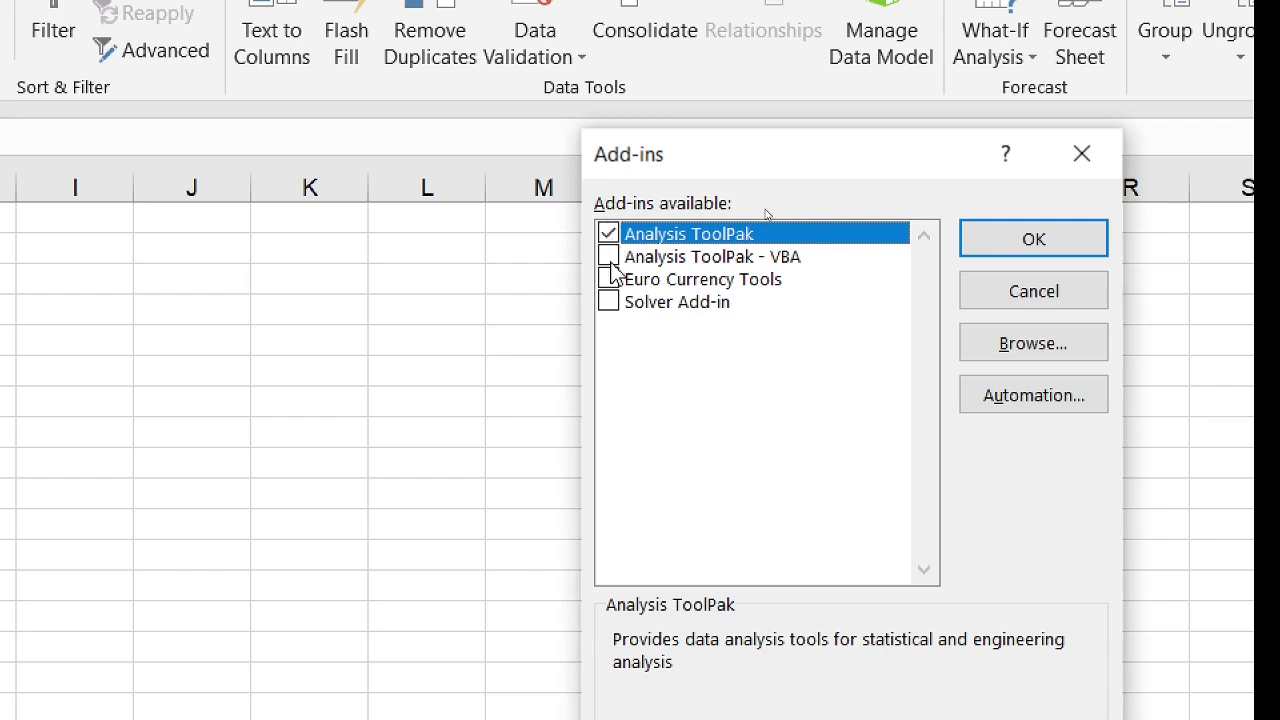
click(609, 258)
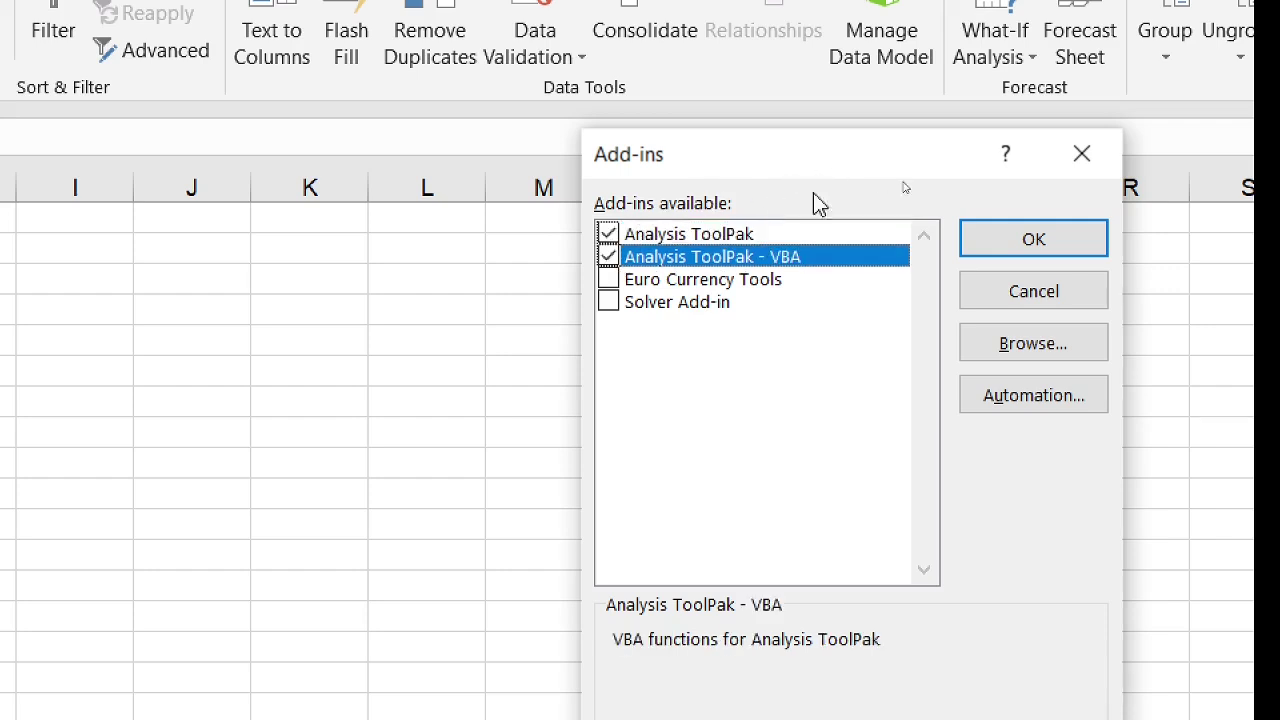
click(997, 245)
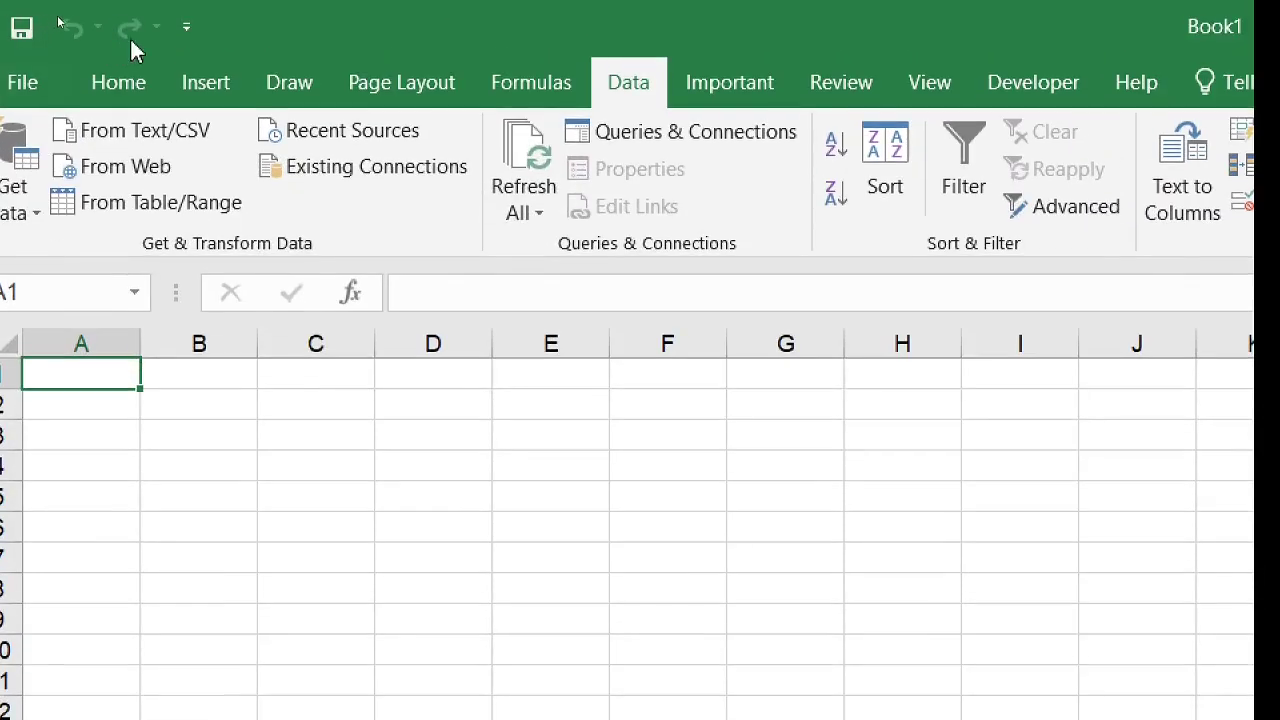
Step: Add Add or Remove Filters and Create Chart to the Quick Access Toolbar via Options
click(20, 84)
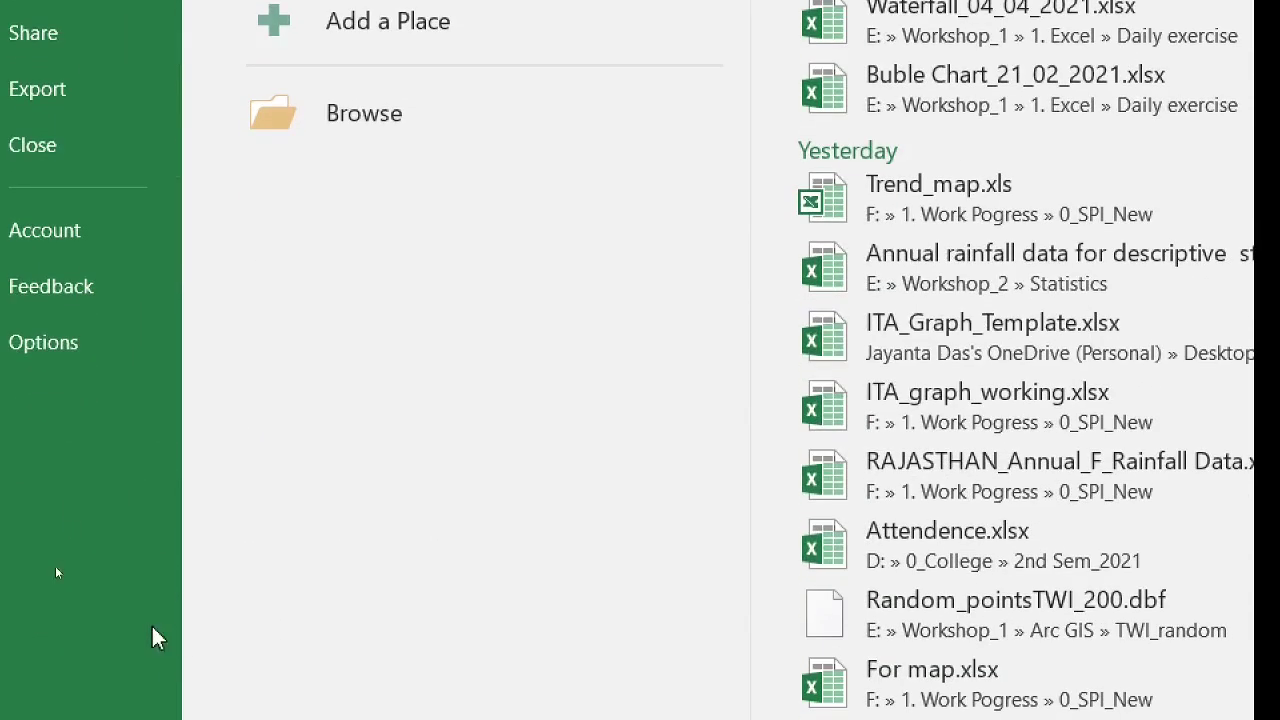
click(43, 344)
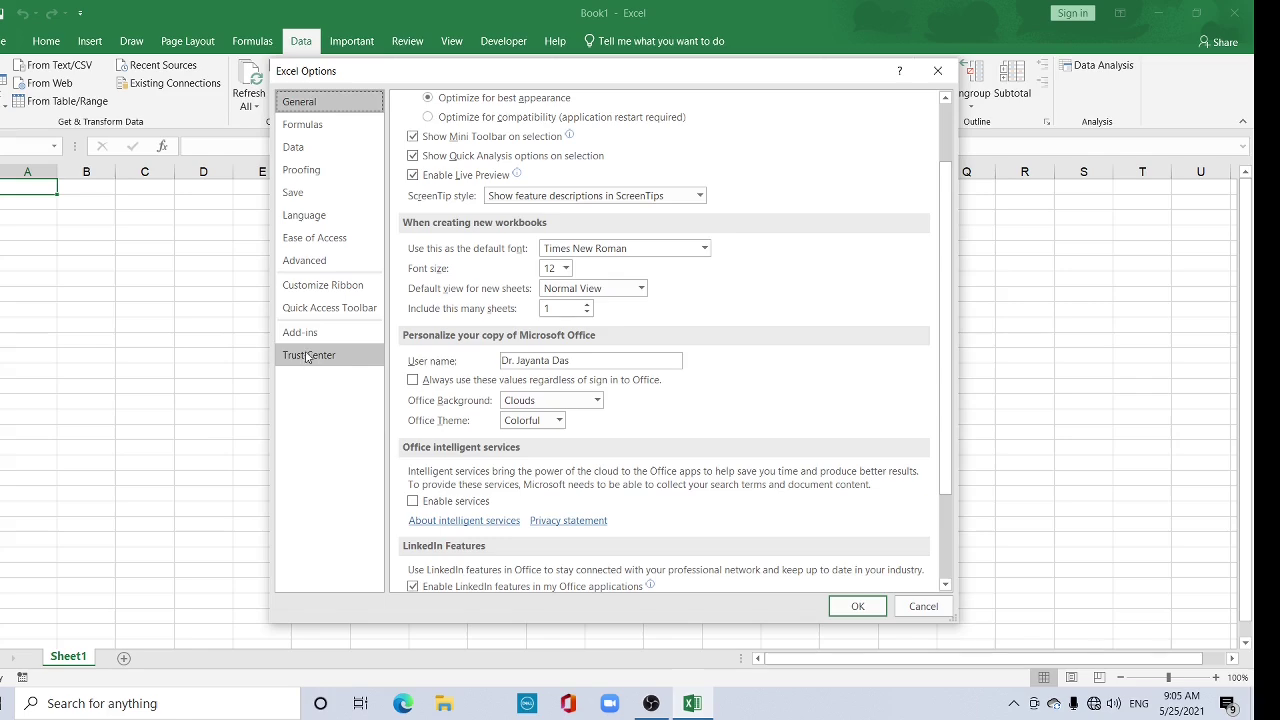
click(349, 314)
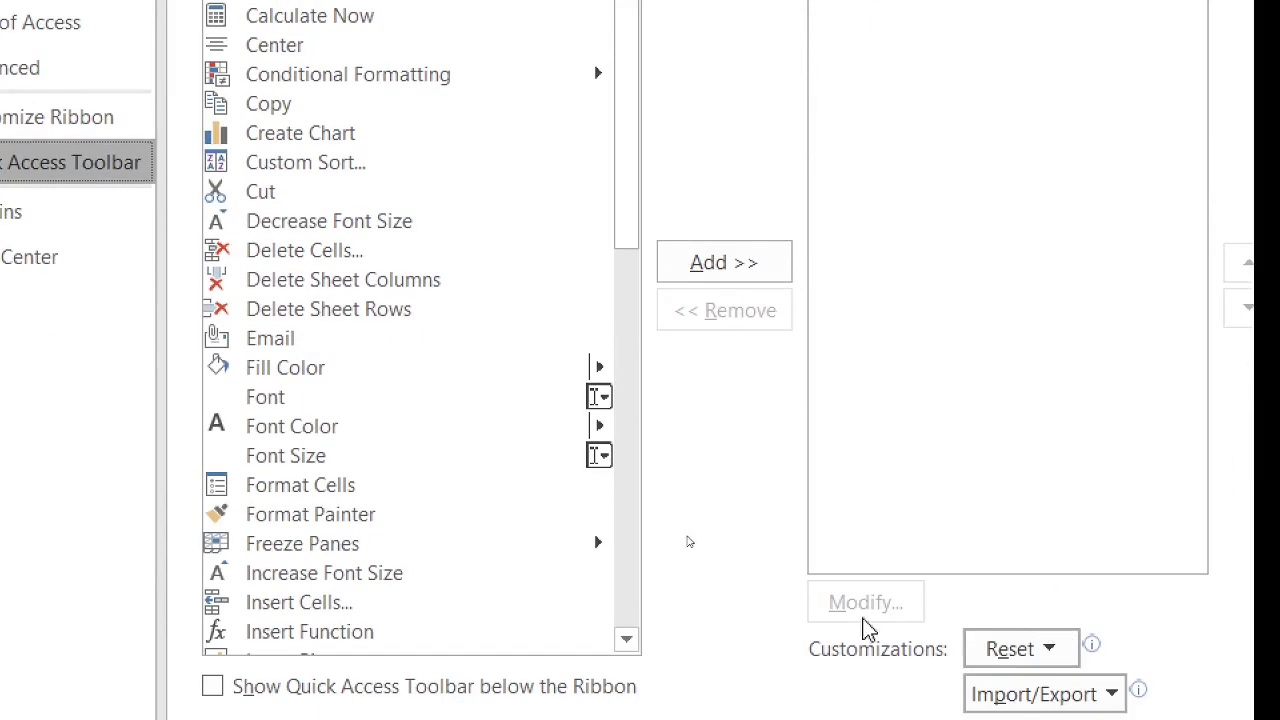
drag(637, 189, 651, 86)
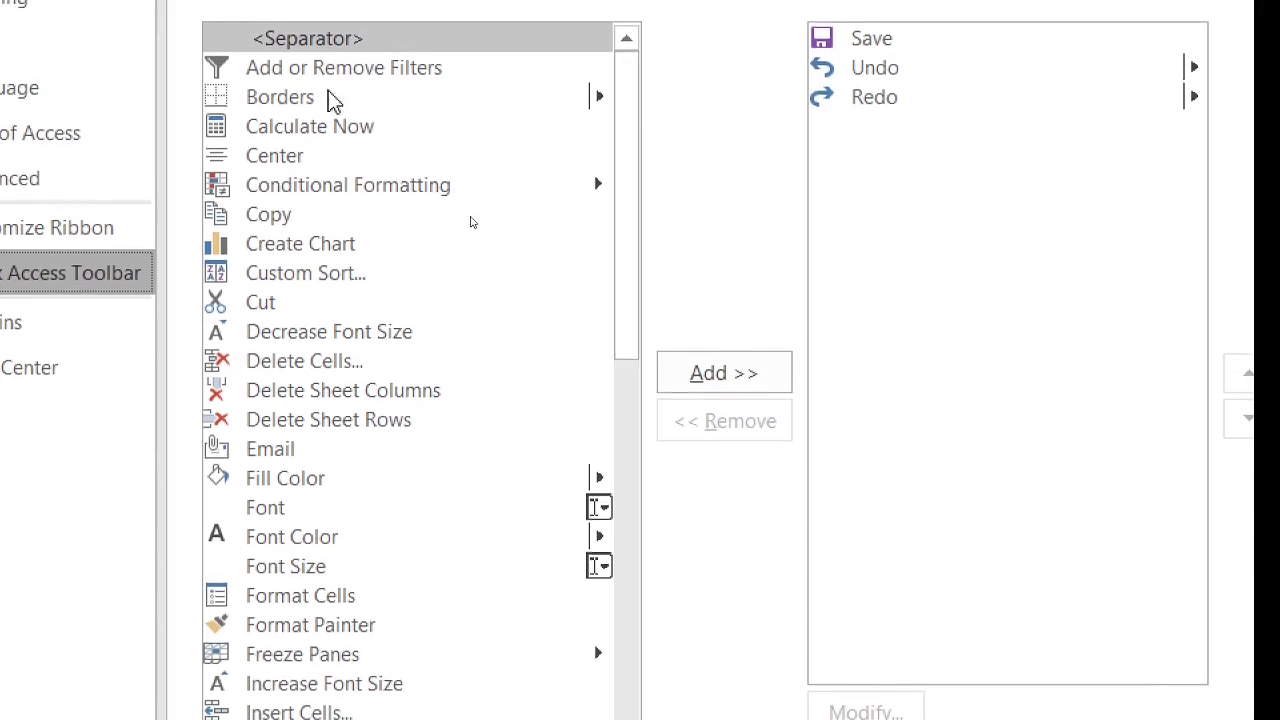
click(326, 71)
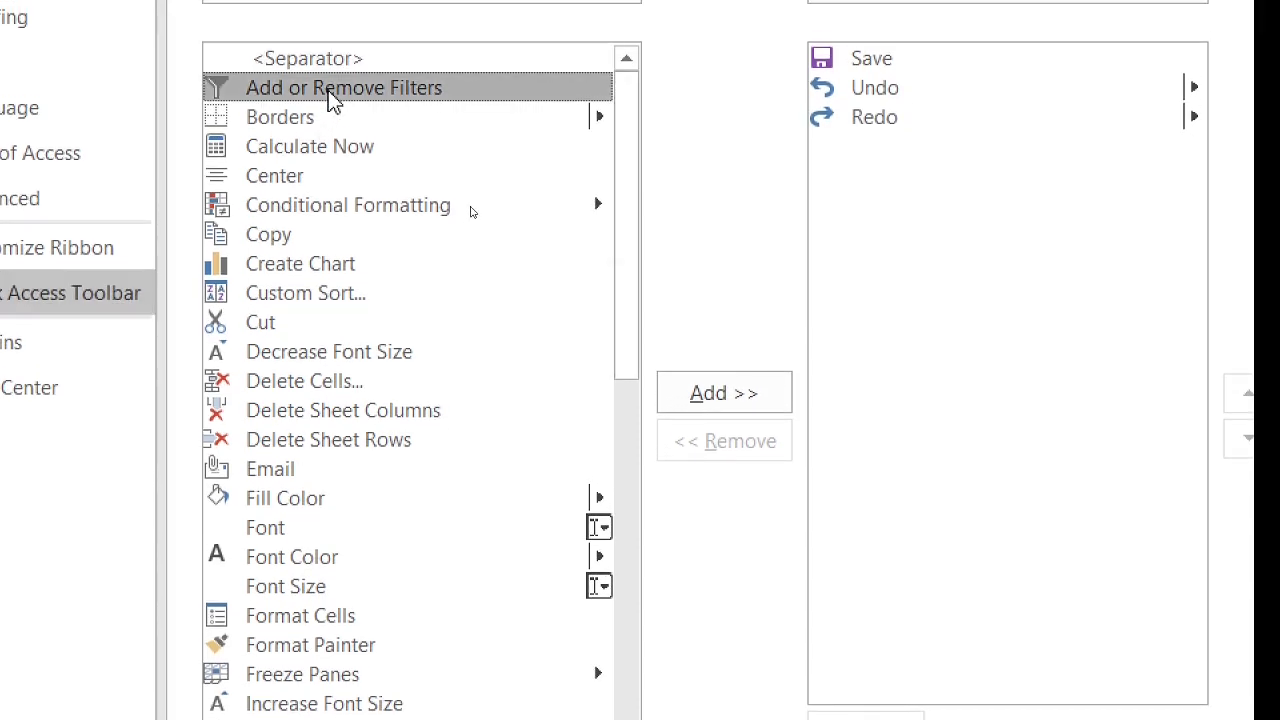
click(729, 400)
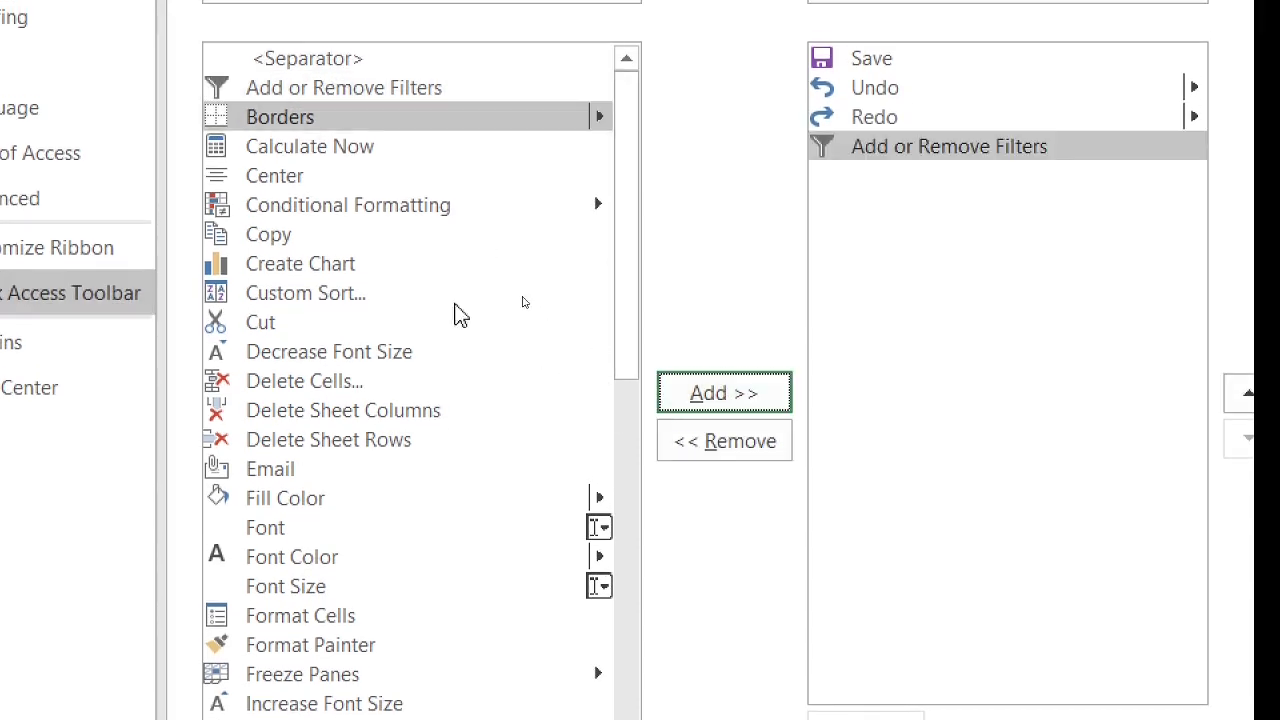
click(296, 268)
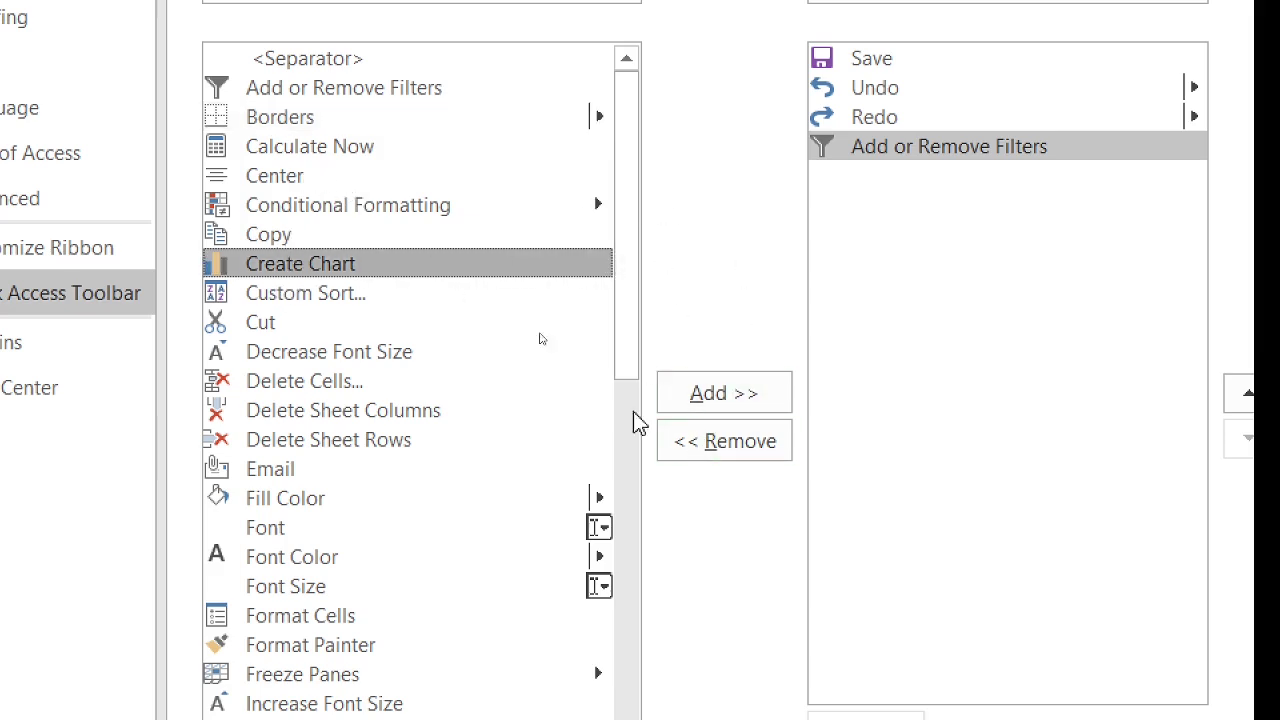
click(711, 410)
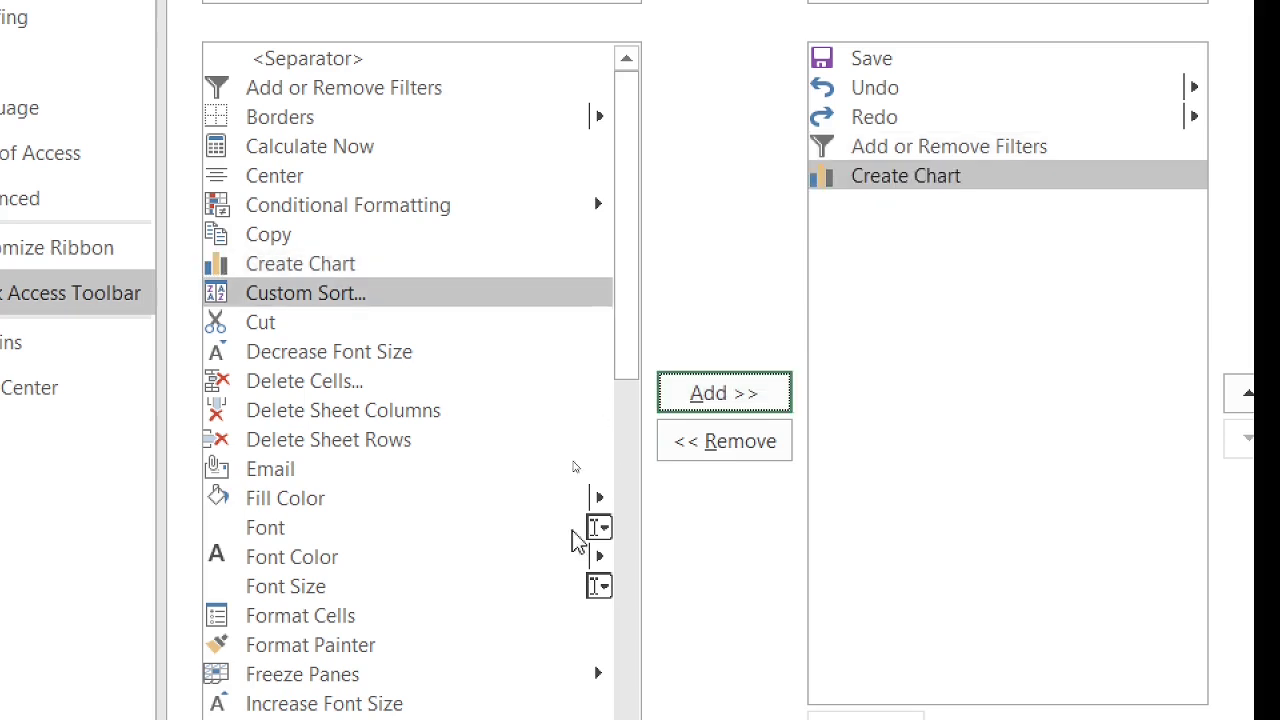
drag(623, 277, 641, 626)
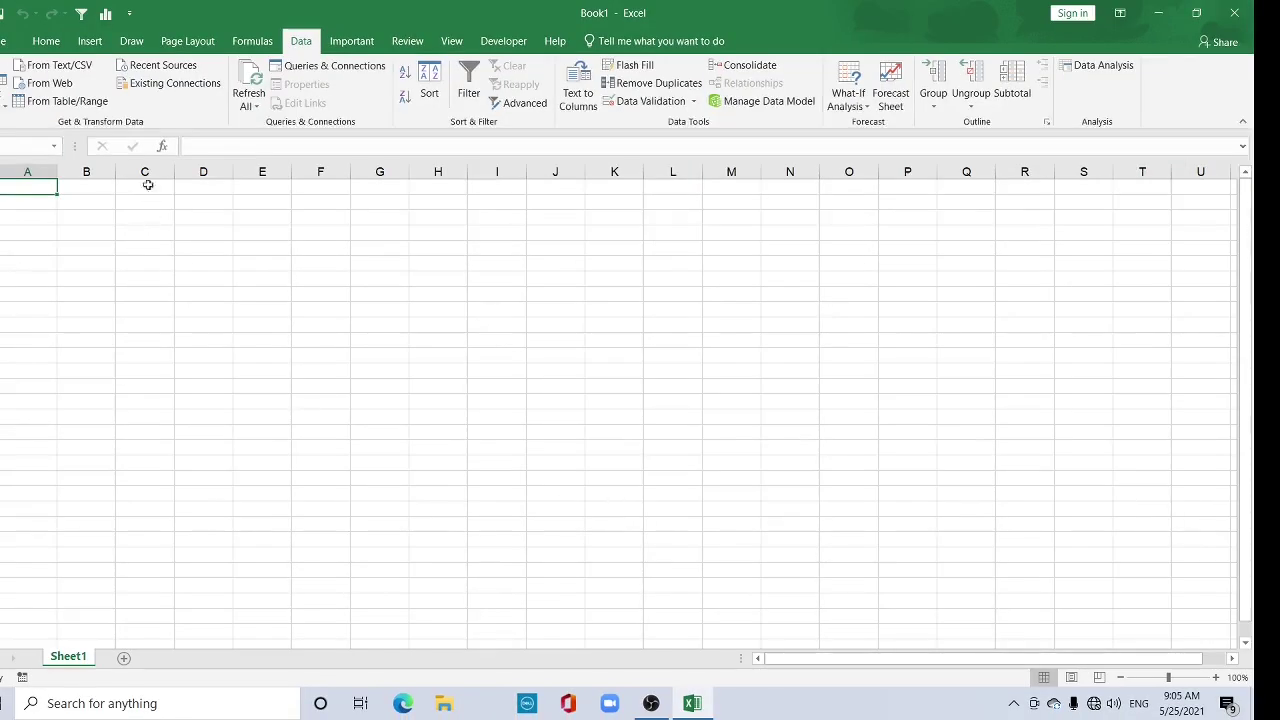
Step: Check the Super sub script group on the Home ribbon, then minimize Excel to the desktop
click(32, 46)
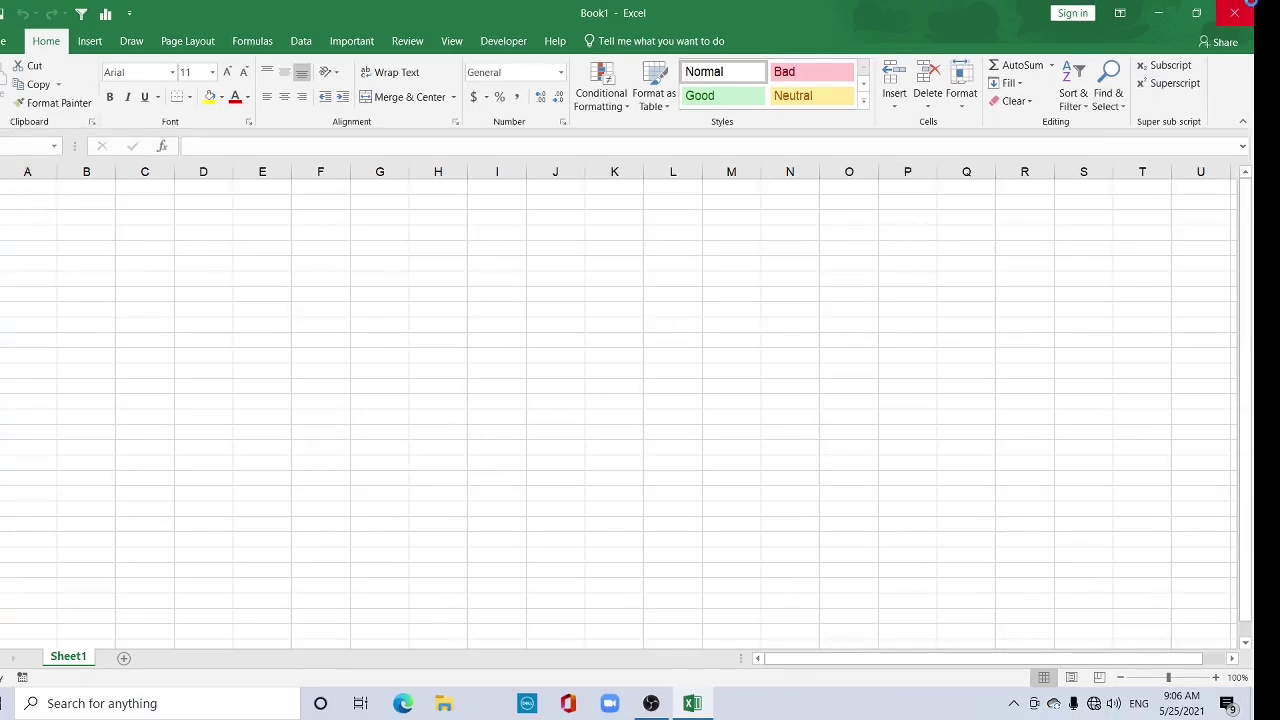
click(1160, 10)
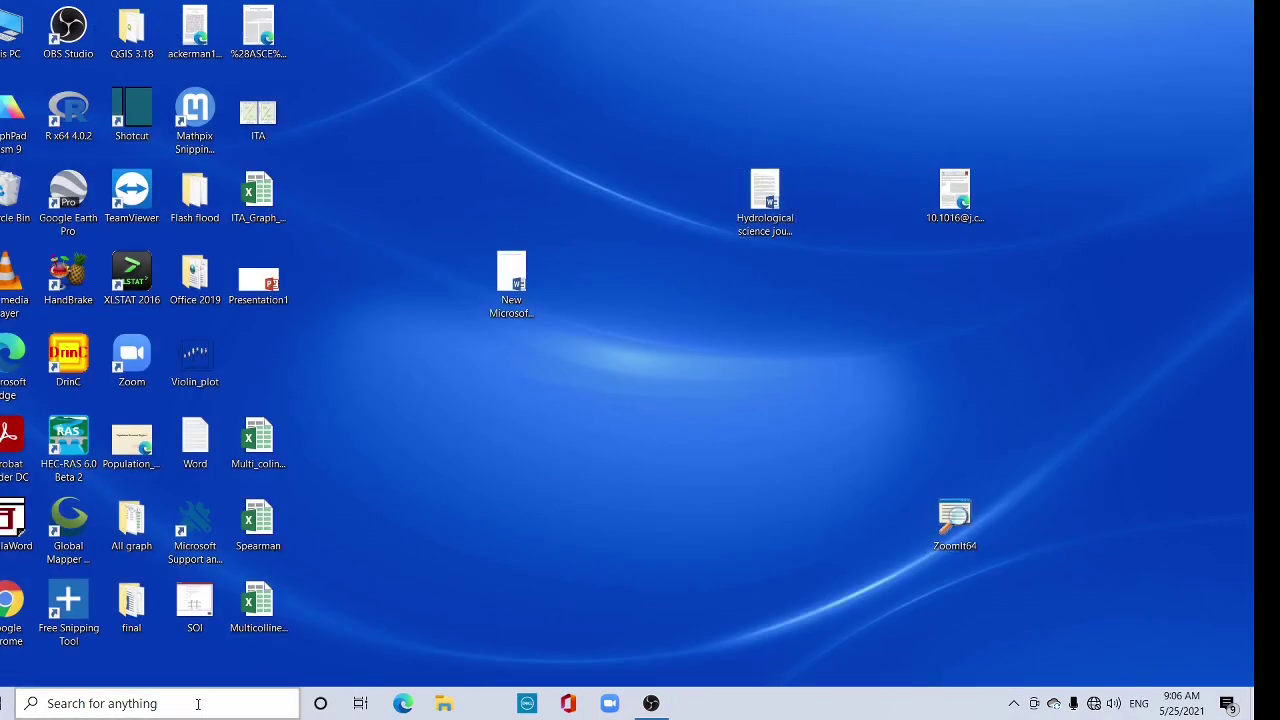
Step: Refresh the desktop, relaunch Excel by searching 'exc', and open a blank Book1 workbook
right_click(427, 388)
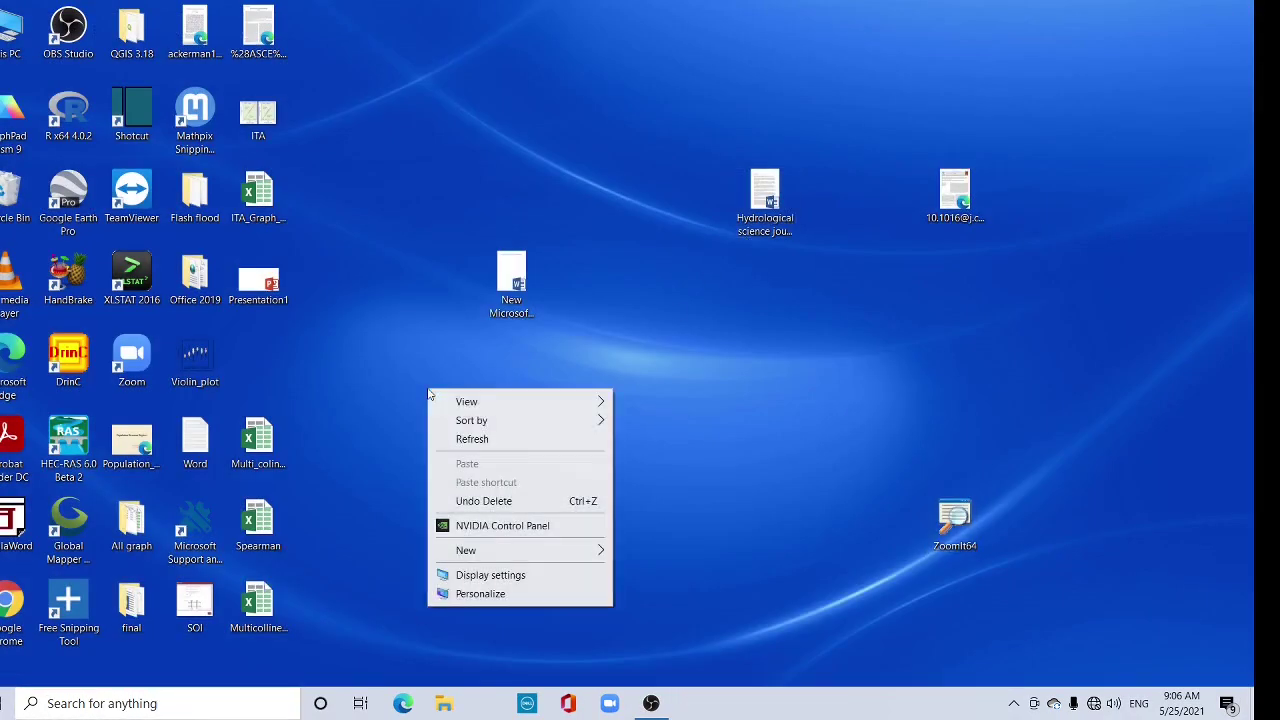
click(475, 441)
click(189, 706)
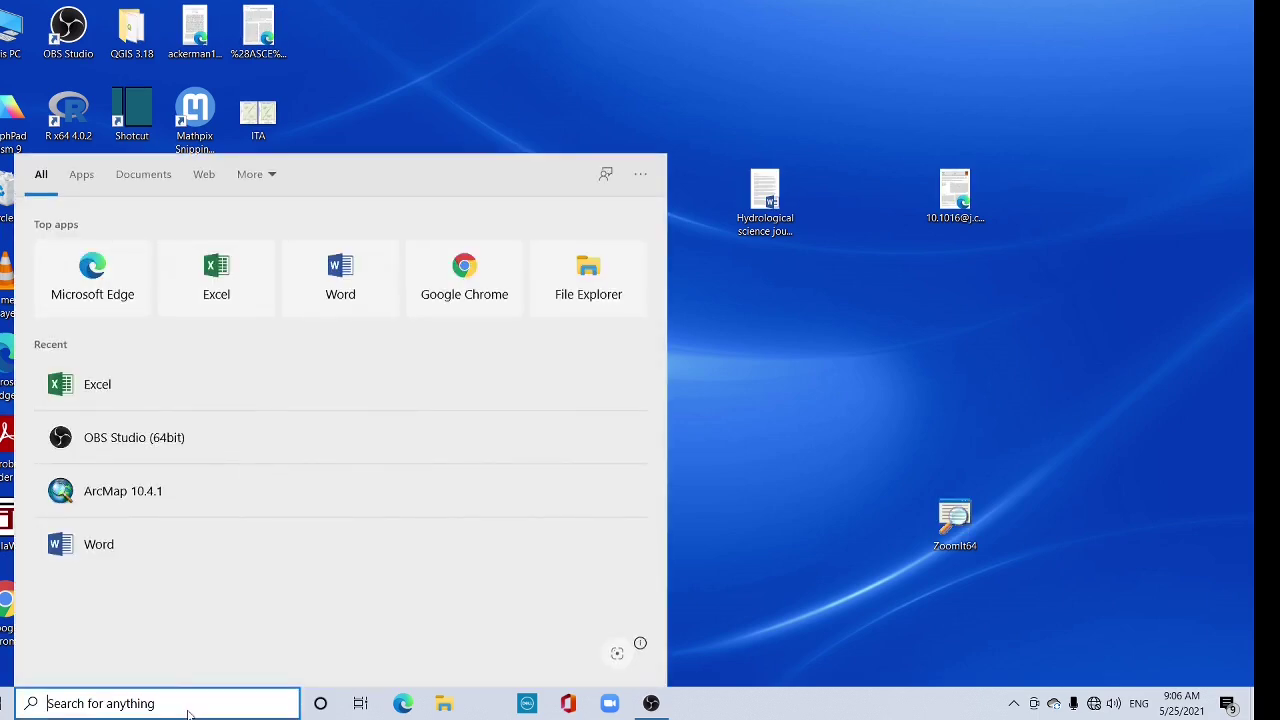
text(exc)
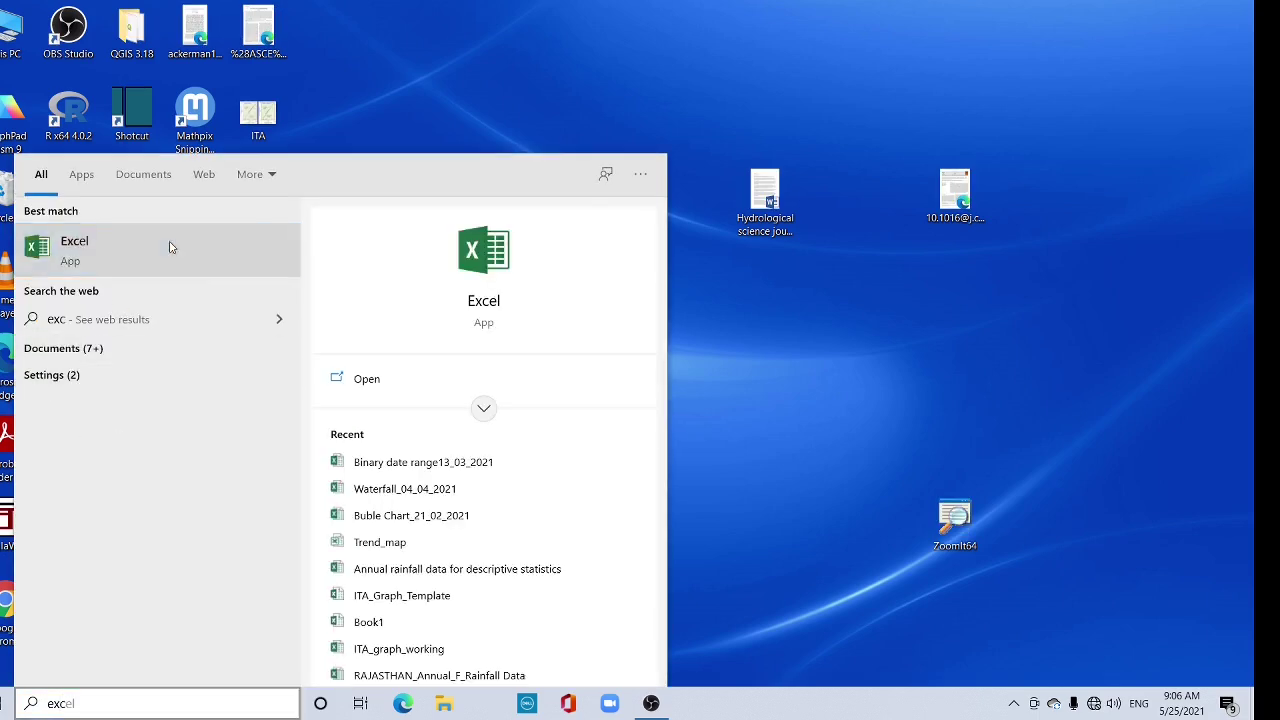
click(170, 247)
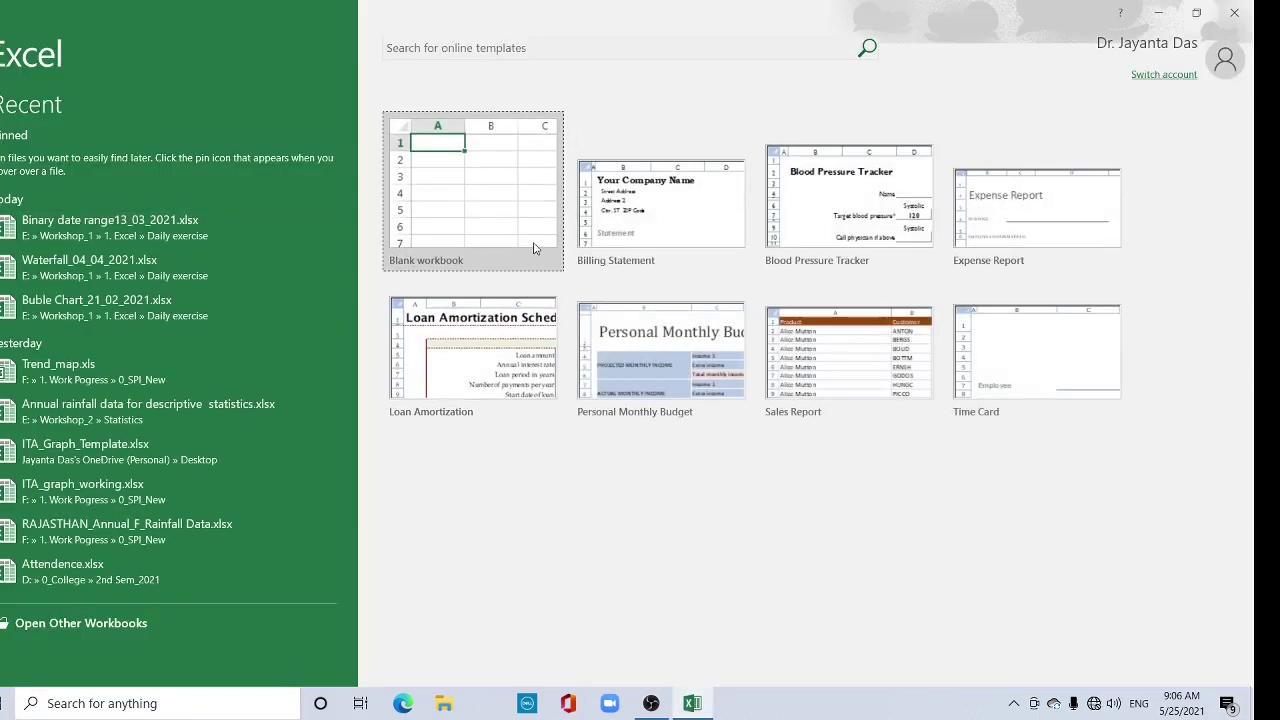
click(457, 163)
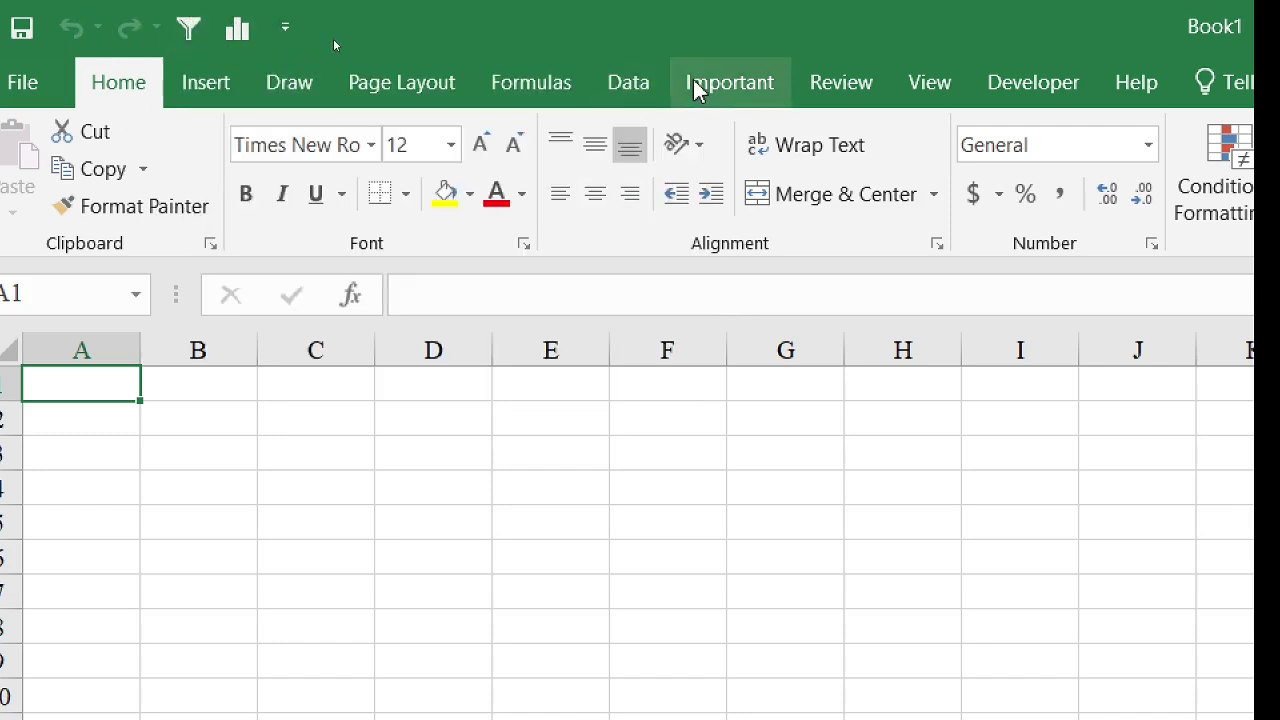
click(630, 88)
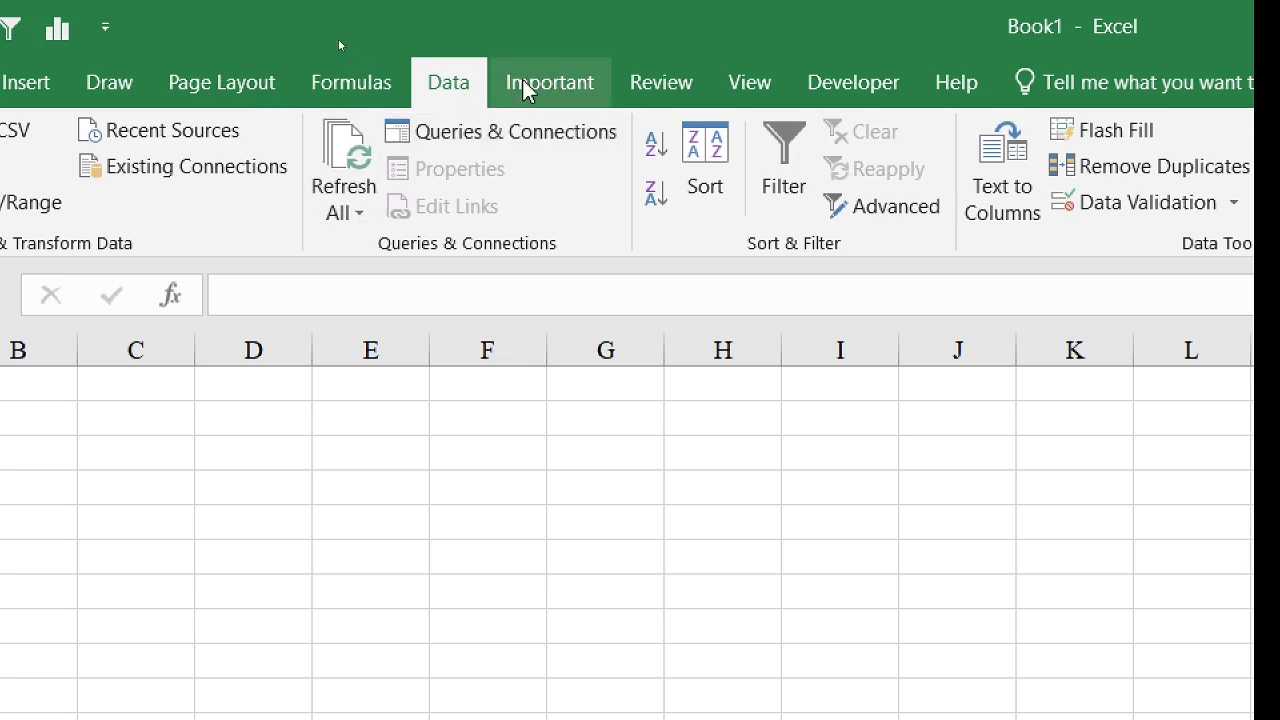
click(526, 88)
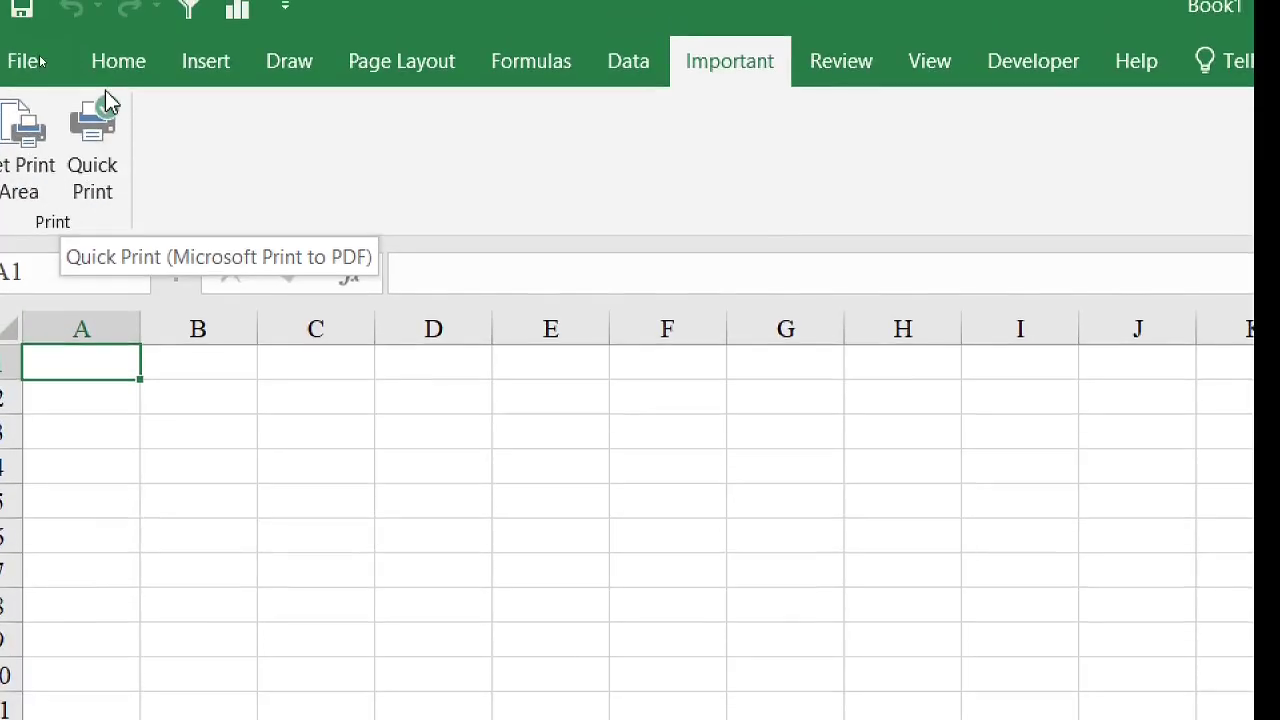
click(140, 32)
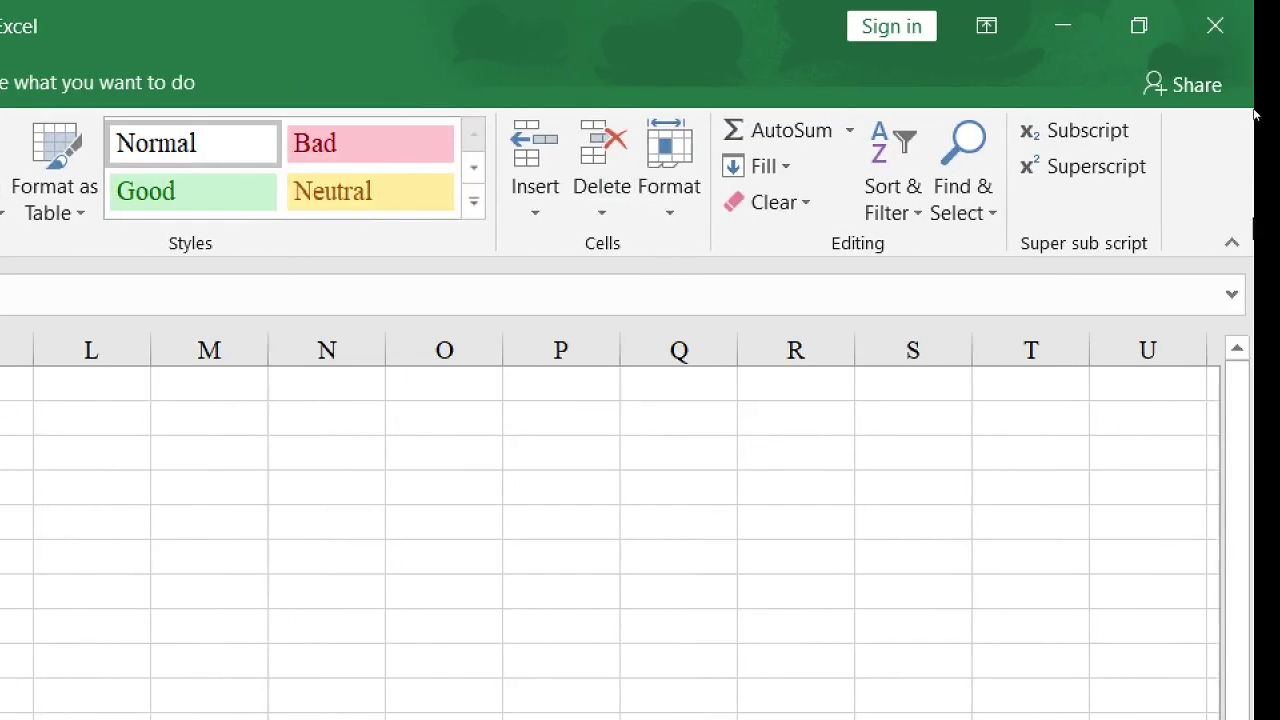